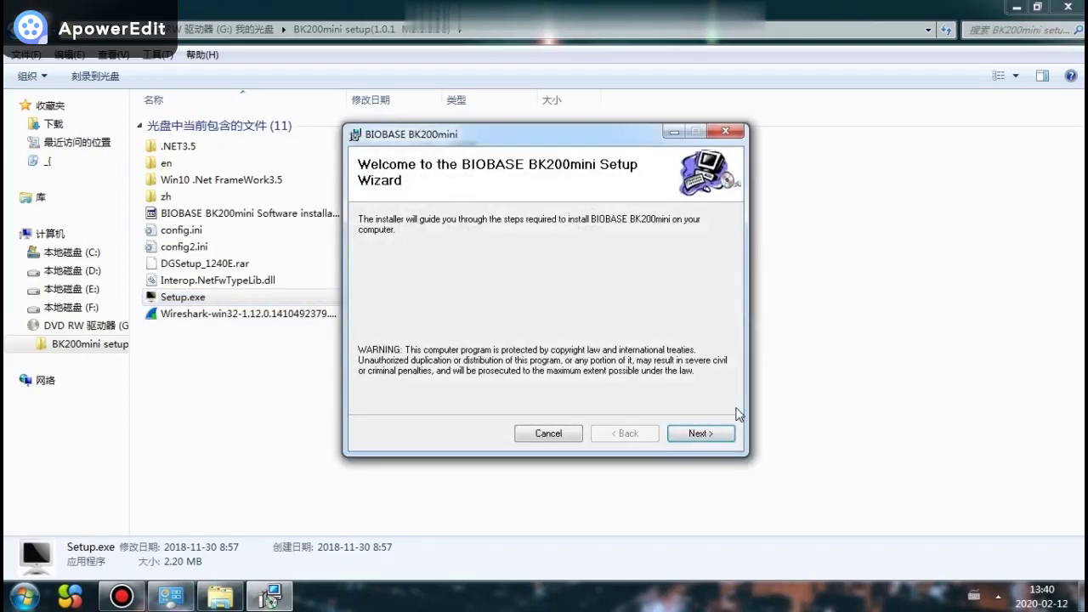
# - Install BIOBASE BK200mini for everyone in D:\Program Files\BIOBASE BK200mini\ and close the completed setup wizard
pyautogui.click(716, 438)
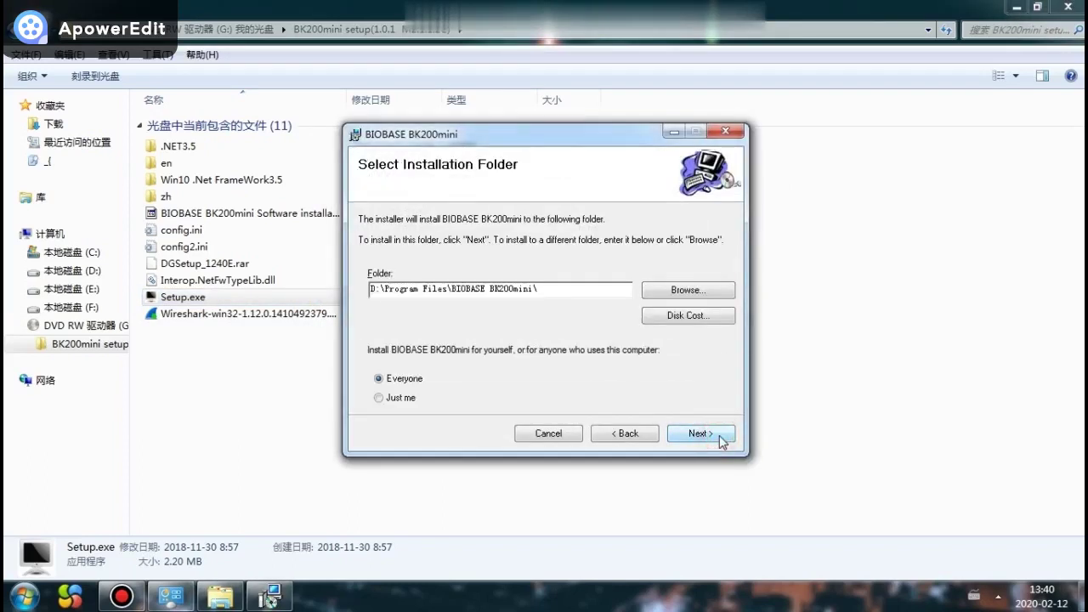
pyautogui.click(701, 434)
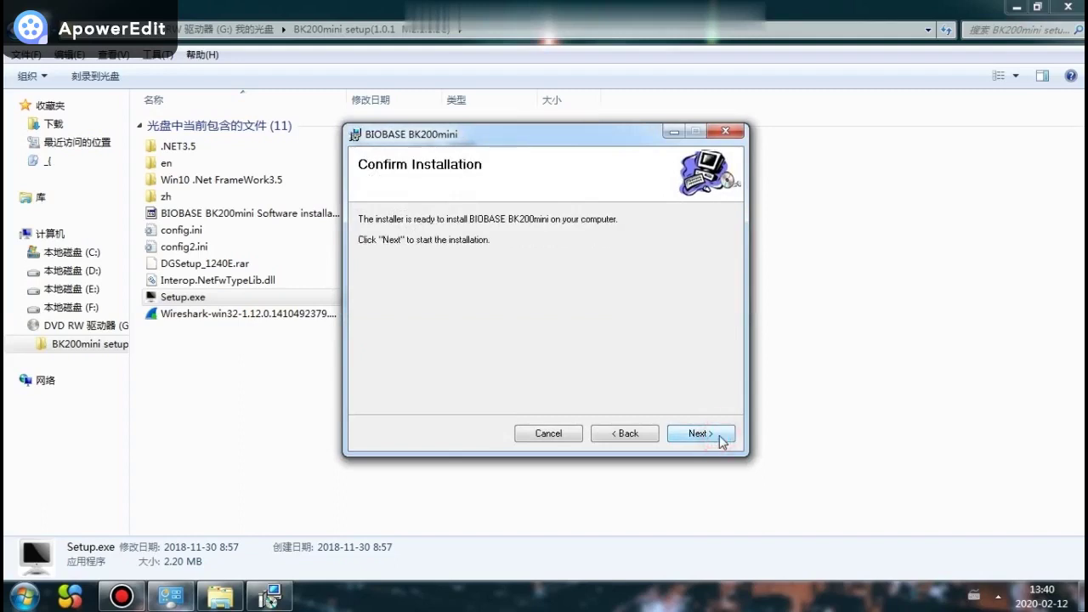
pyautogui.click(719, 435)
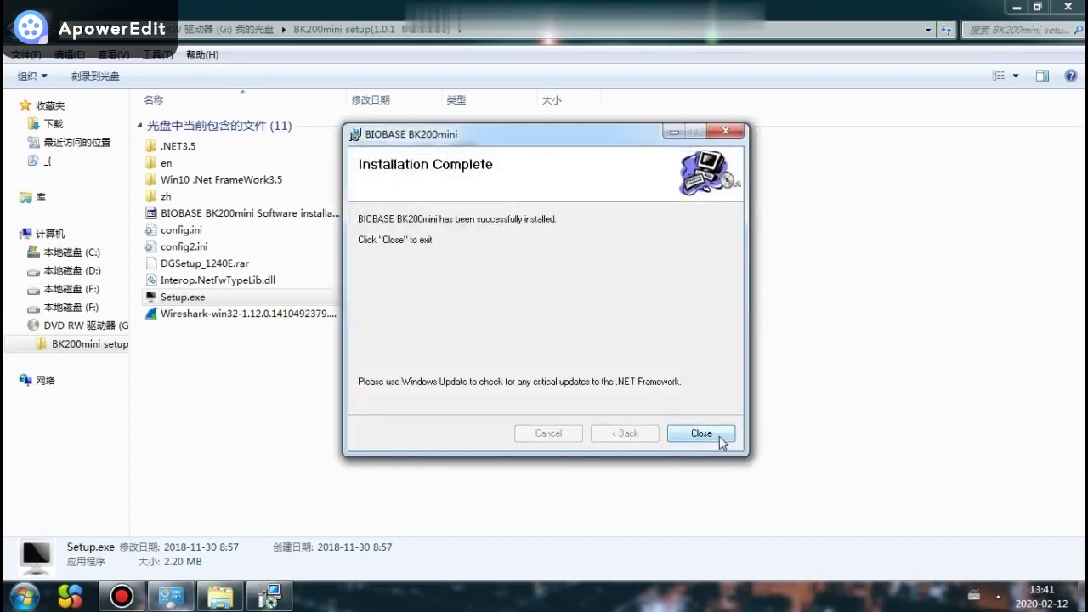
pyautogui.click(701, 433)
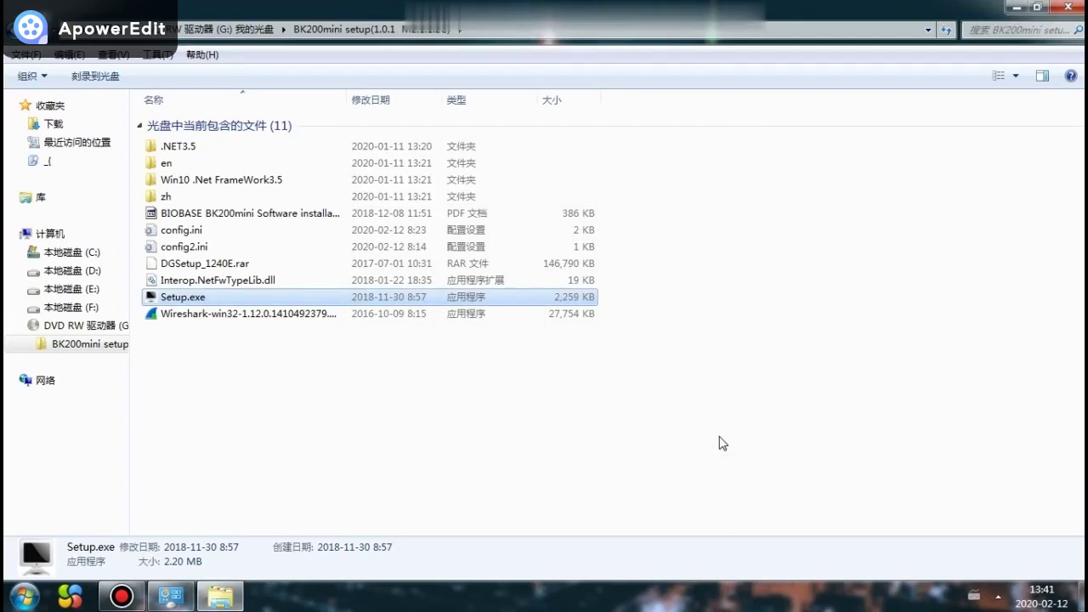
# - Launch BIOBASE BK200mini from the desktop and complete its first-time online software configuration
pyautogui.click(1023, 12)
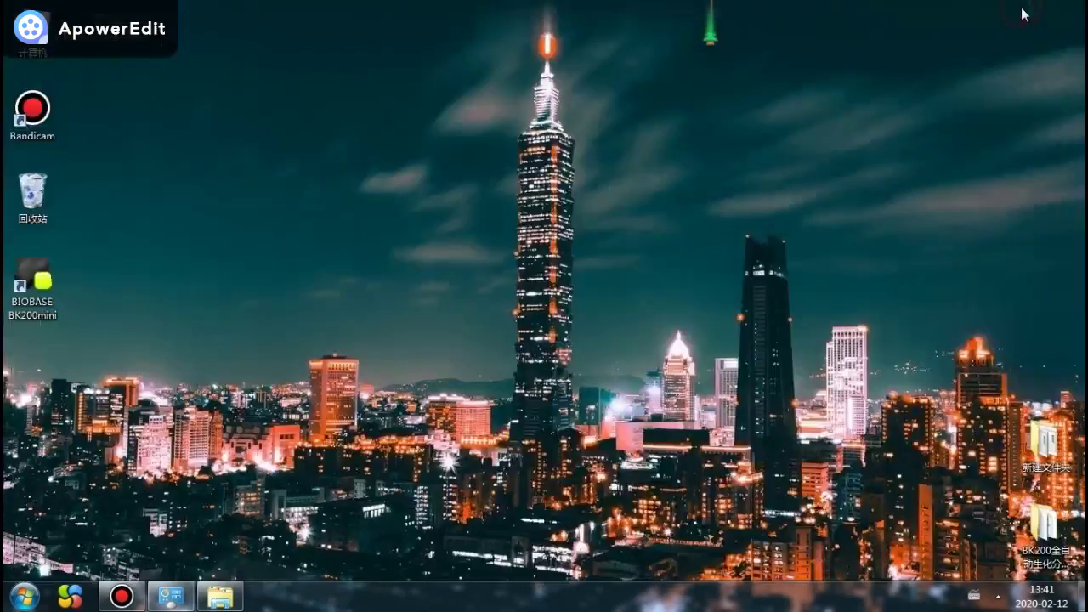
pyautogui.doubleClick(50, 298)
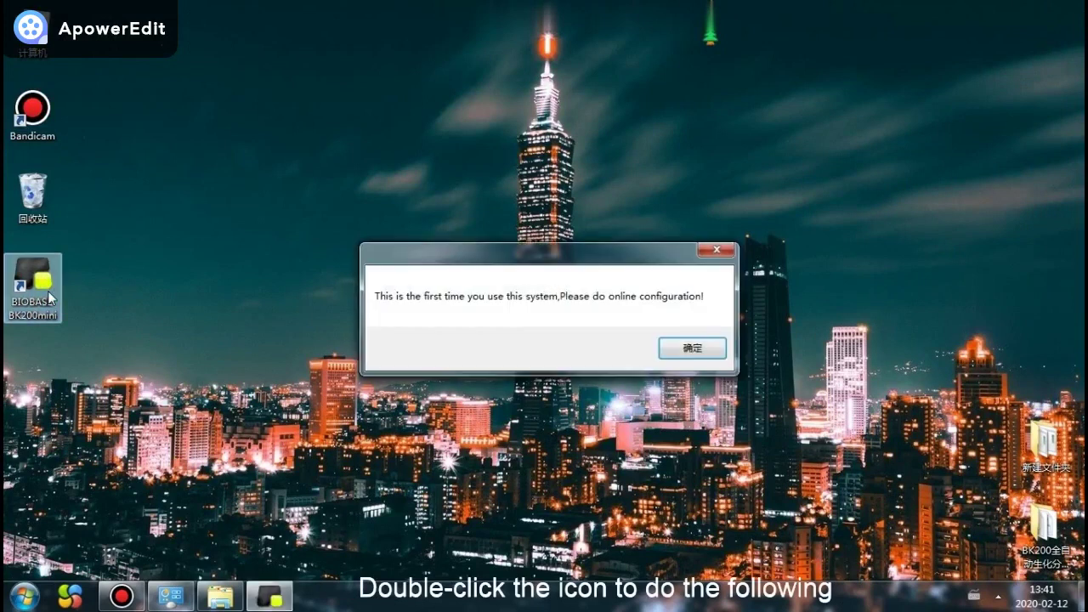
pyautogui.click(693, 348)
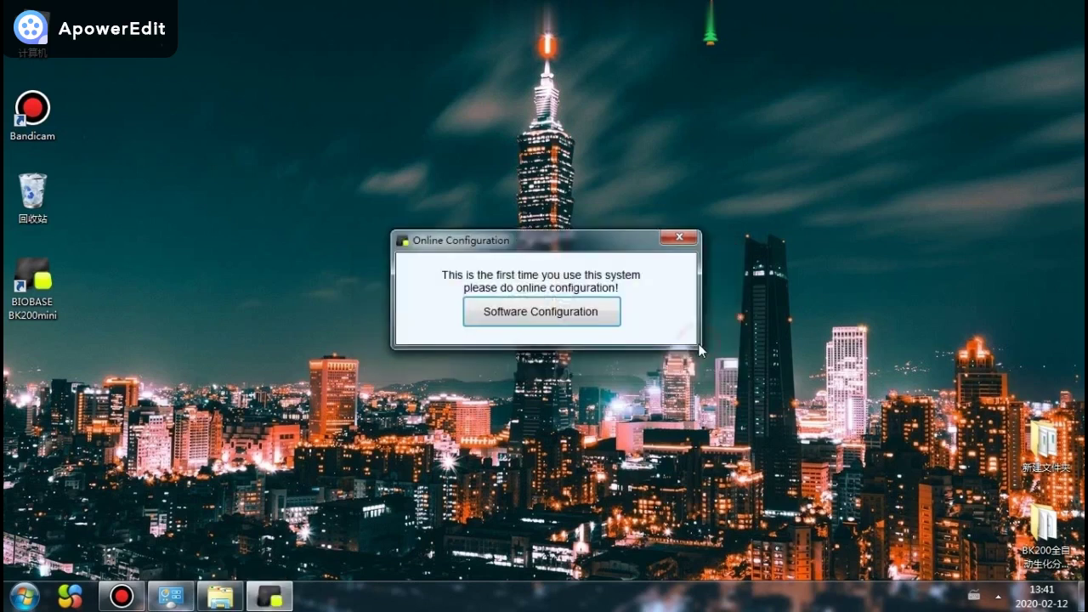
pyautogui.click(572, 319)
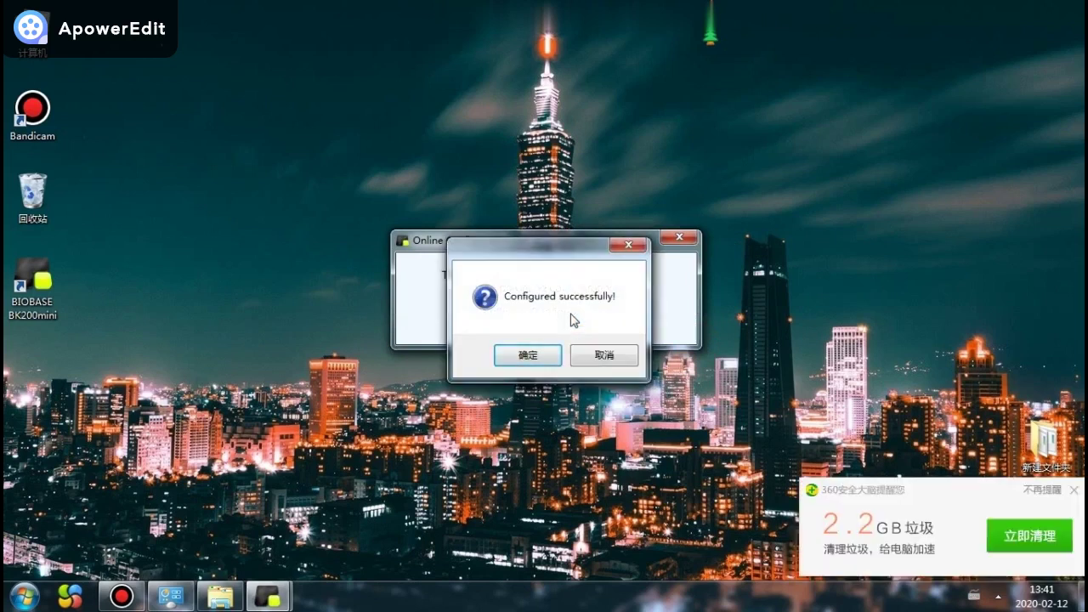
pyautogui.click(553, 359)
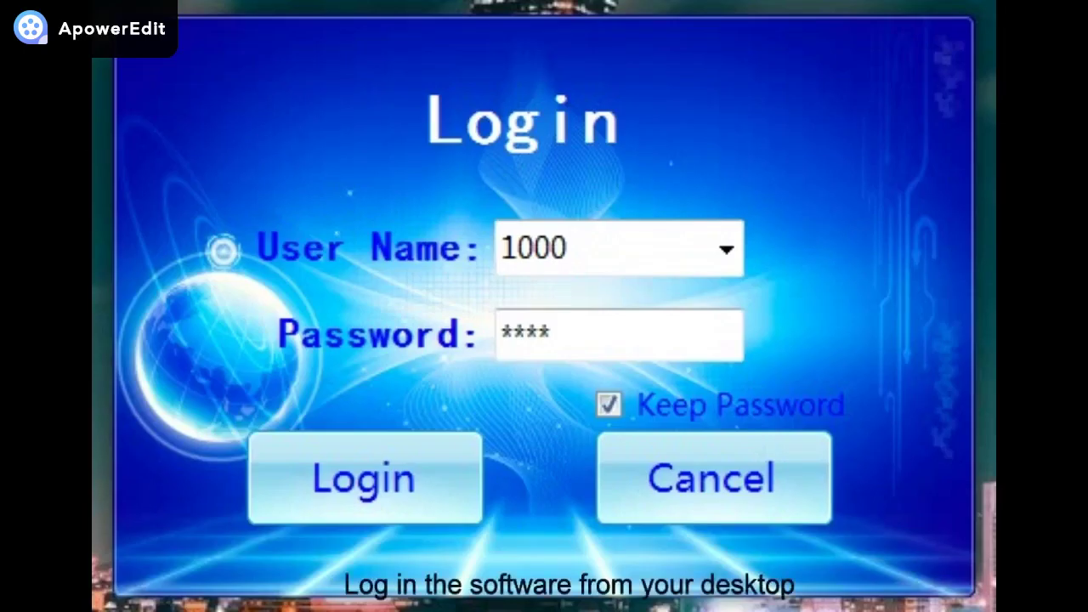
# - Log in with the saved credentials and accept the three gas-out pipeline maintenance
pyautogui.click(316, 508)
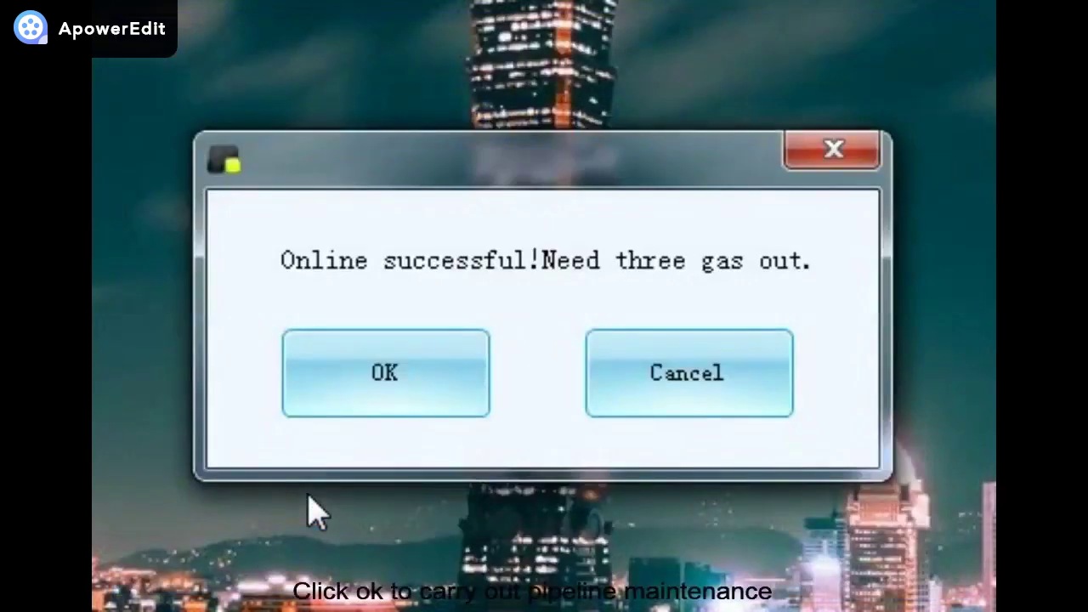
pyautogui.click(402, 384)
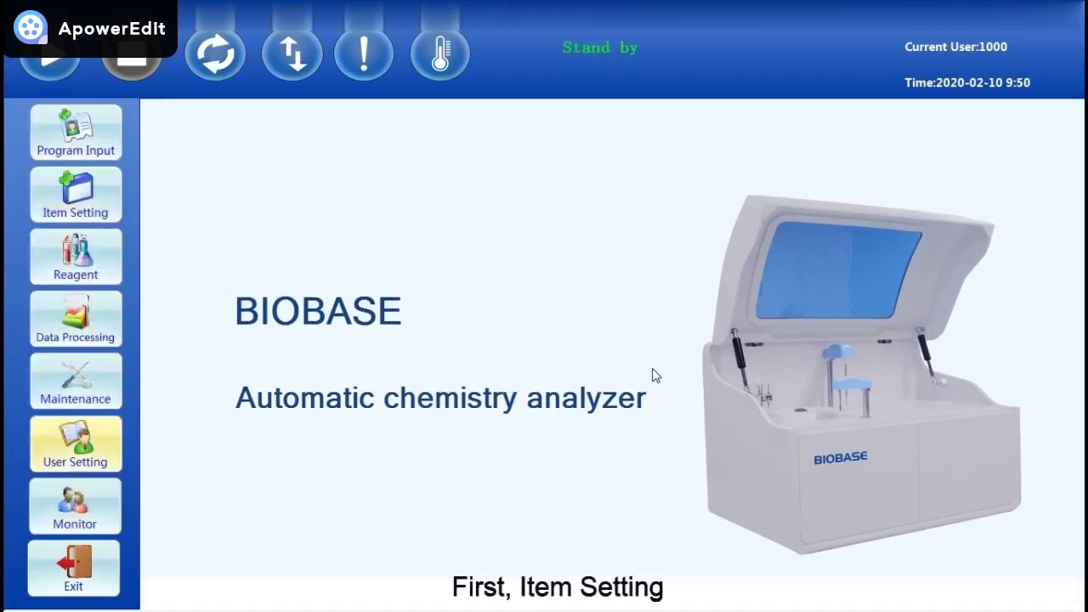
# - Unlock the item parameters for editing in Item Setting by entering the item parameters password
pyautogui.click(112, 213)
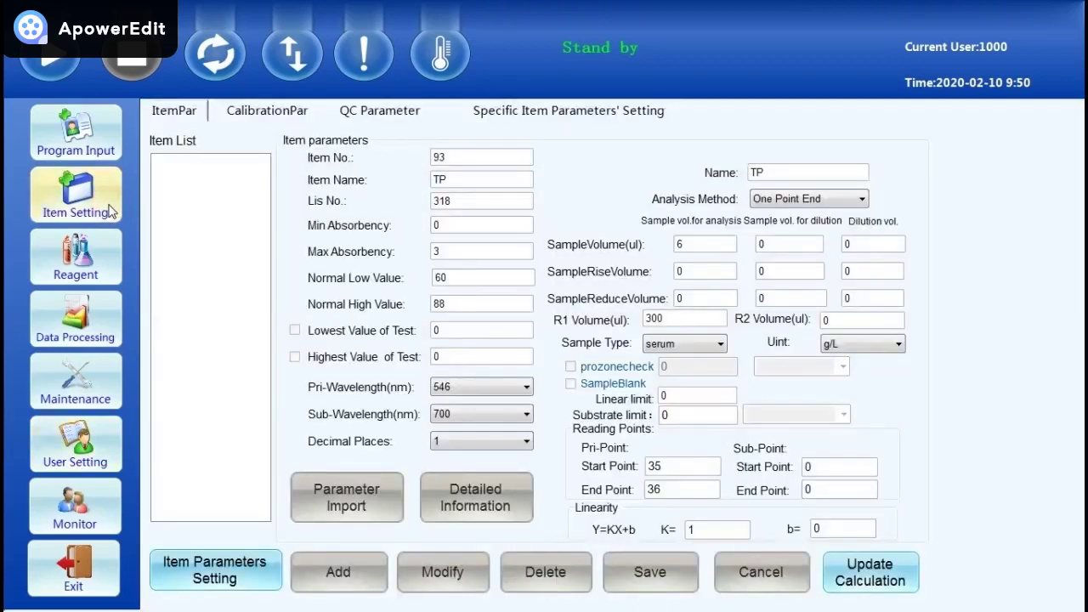
pyautogui.click(221, 574)
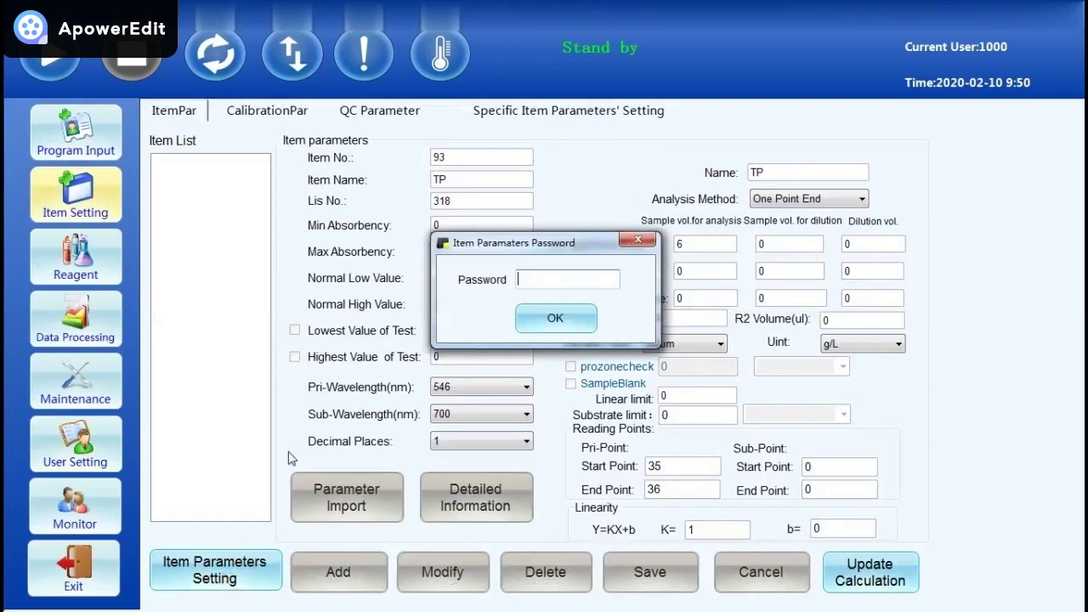
pyautogui.write('000000')
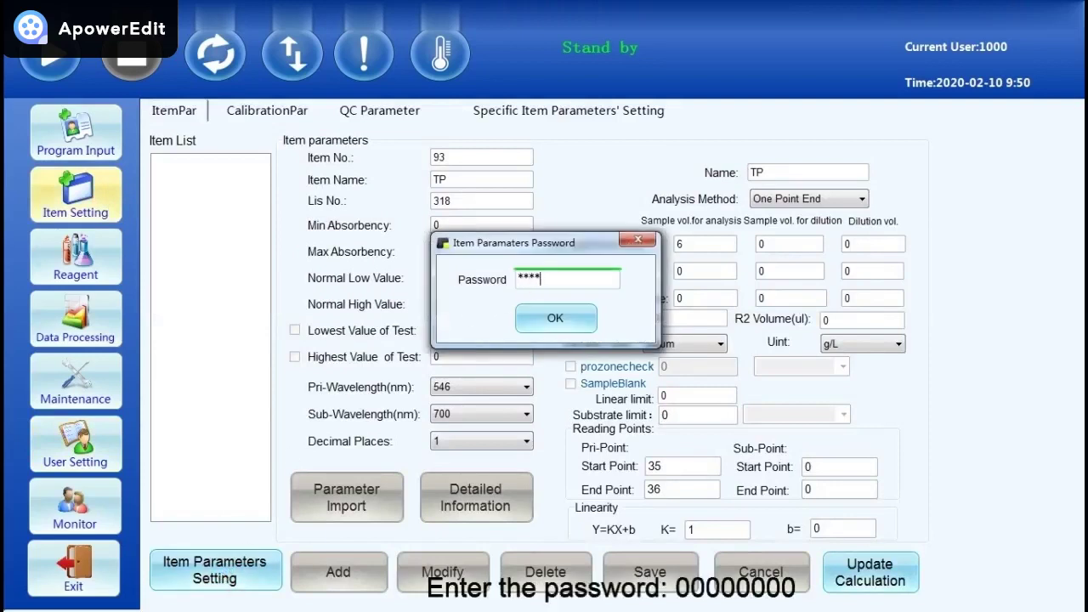
pyautogui.write('00')
pyautogui.click(553, 322)
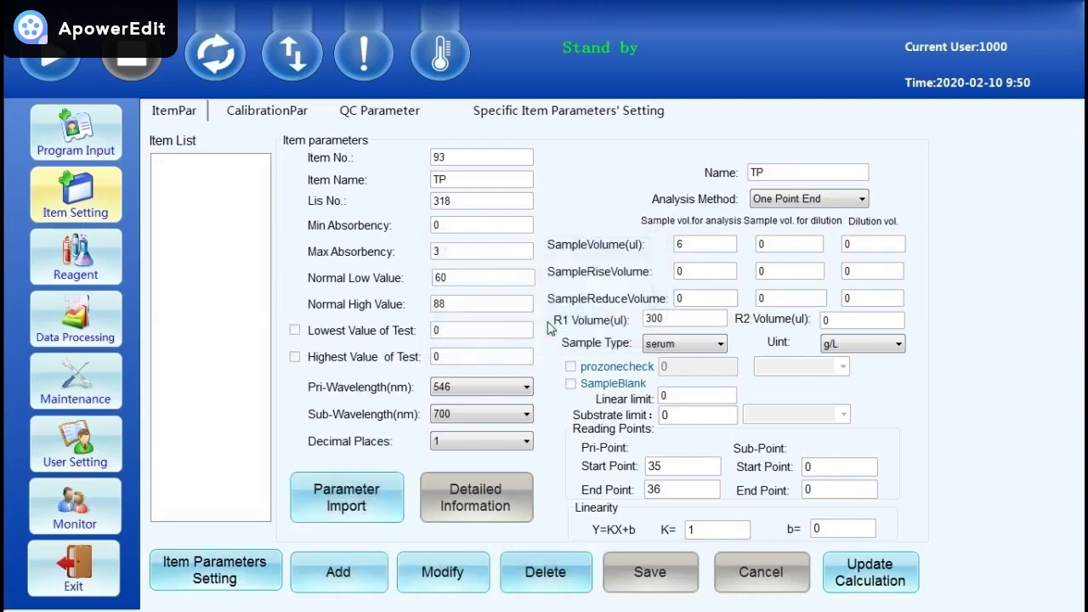
# - Import the predefined parameters of the CHO item into the item list and return to the item parameters
pyautogui.click(364, 507)
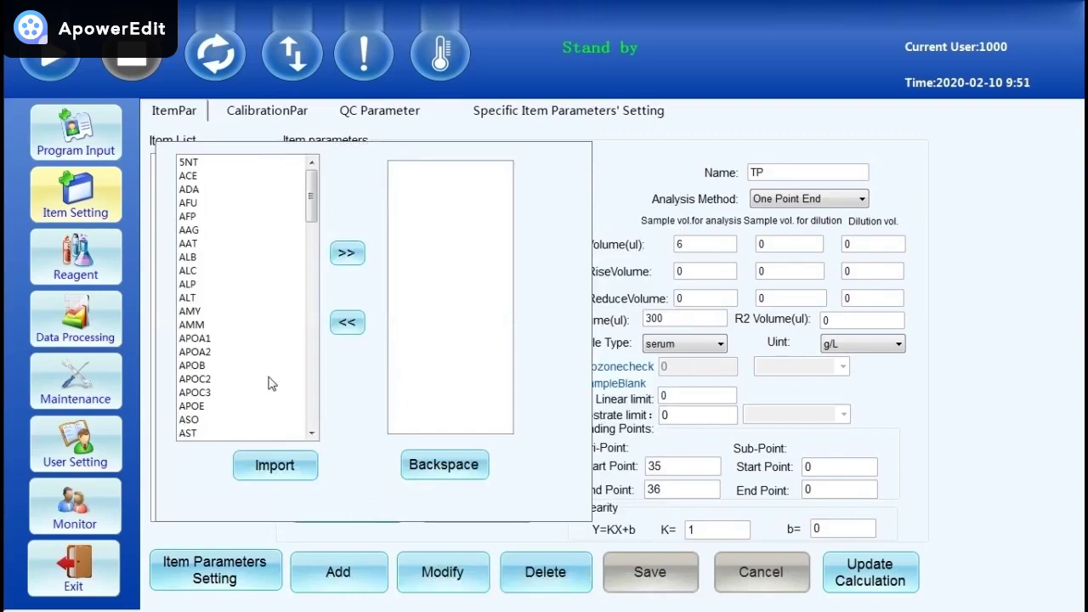
pyautogui.moveTo(311, 206); pyautogui.dragTo(313, 226)
pyautogui.click(226, 433)
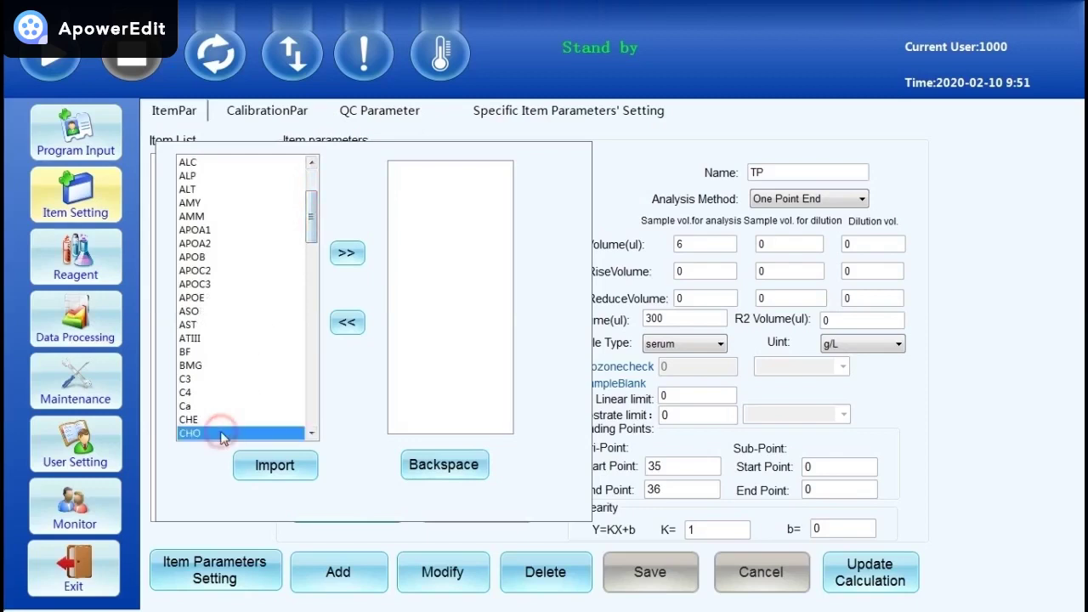
pyautogui.click(346, 254)
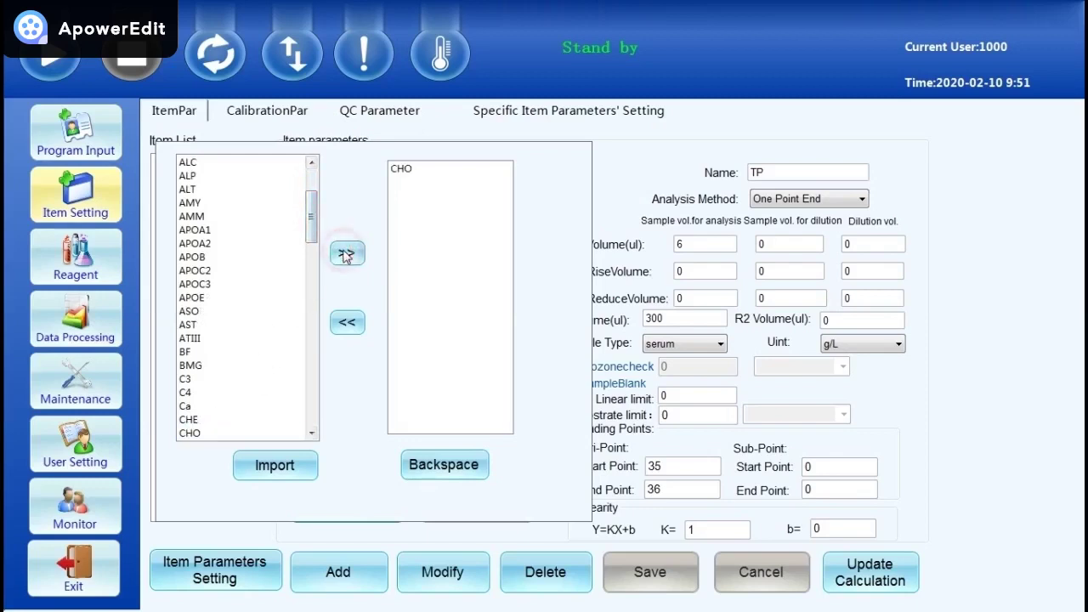
pyautogui.click(282, 467)
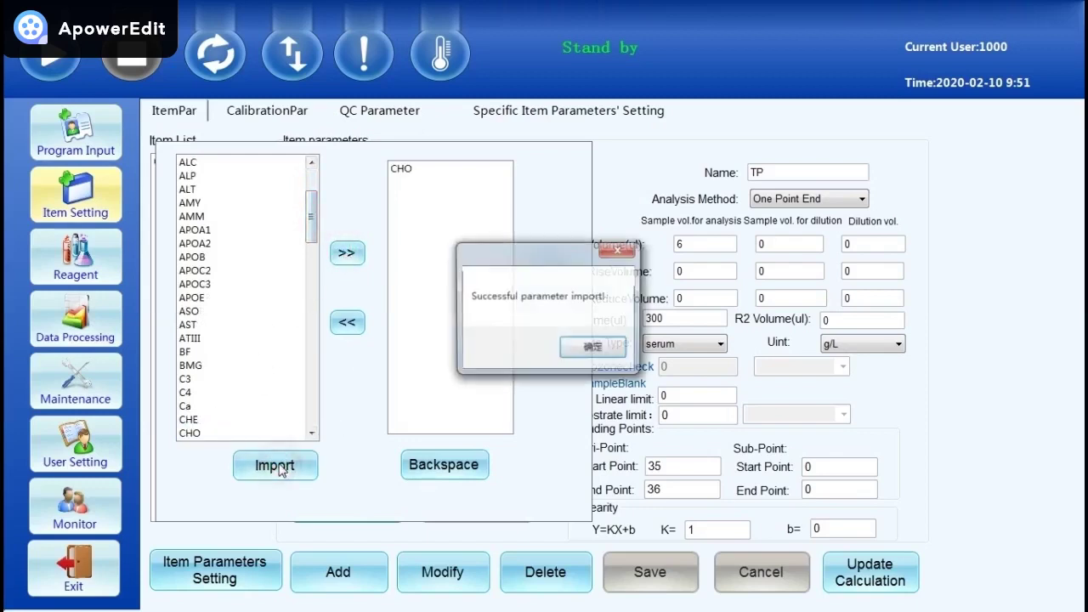
pyautogui.click(592, 352)
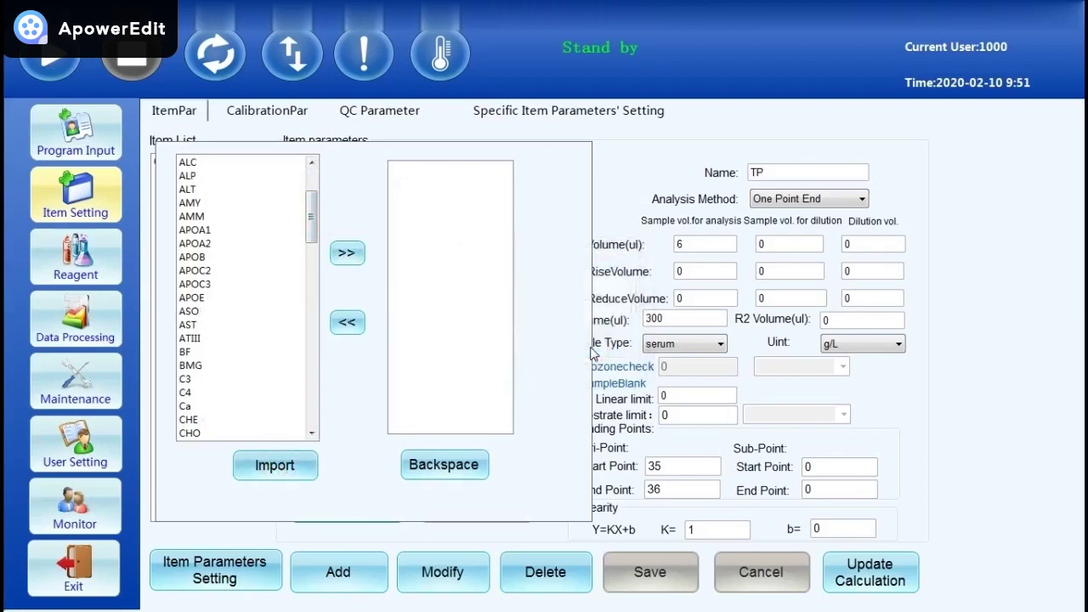
pyautogui.click(457, 467)
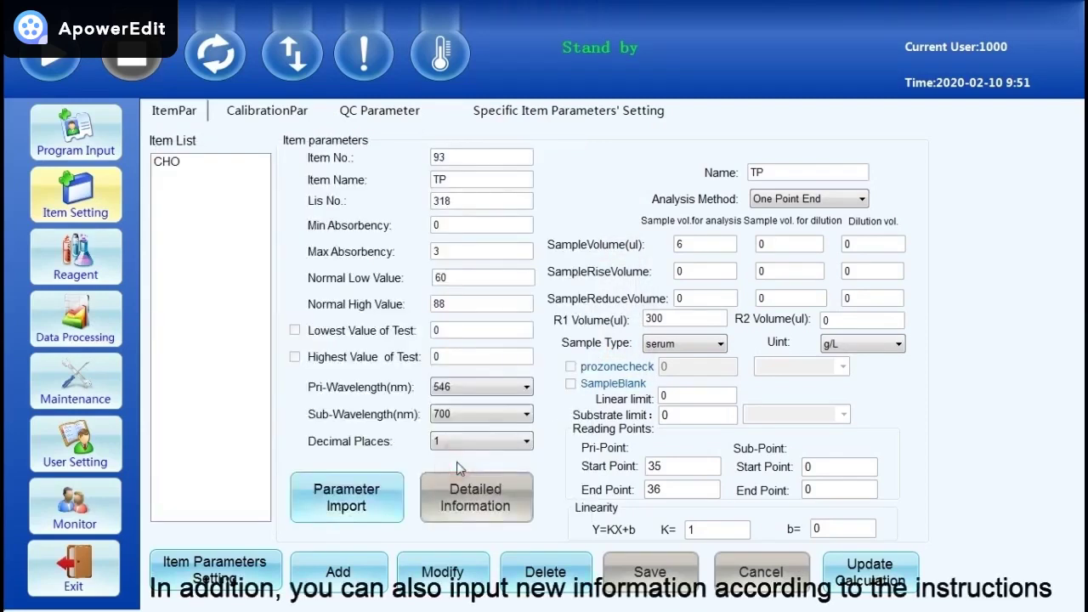
pyautogui.click(352, 585)
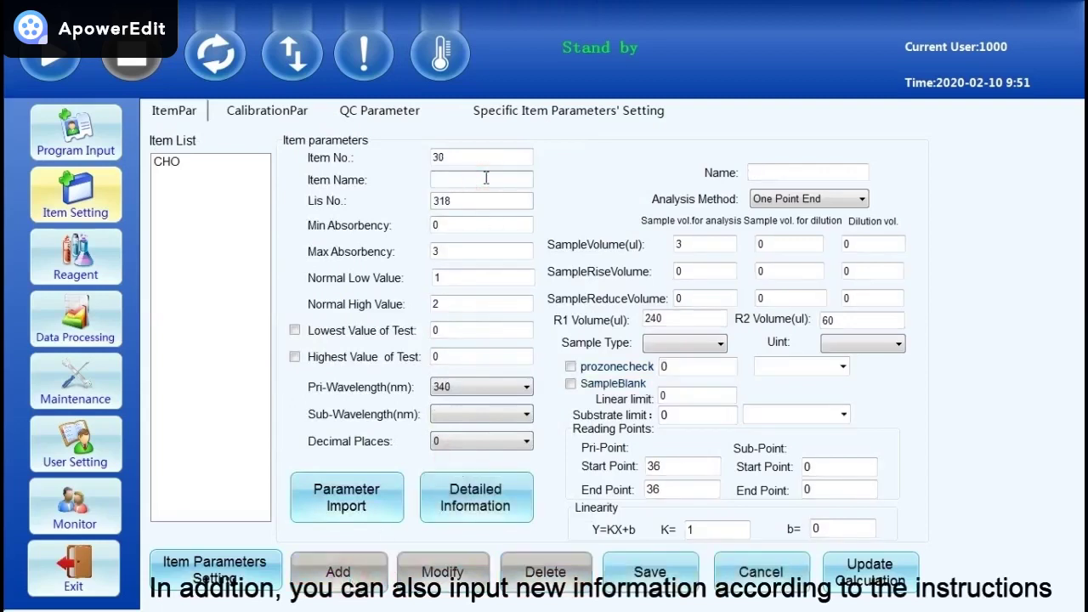
pyautogui.write('TG')
pyautogui.click(818, 173)
pyautogui.write('TG')
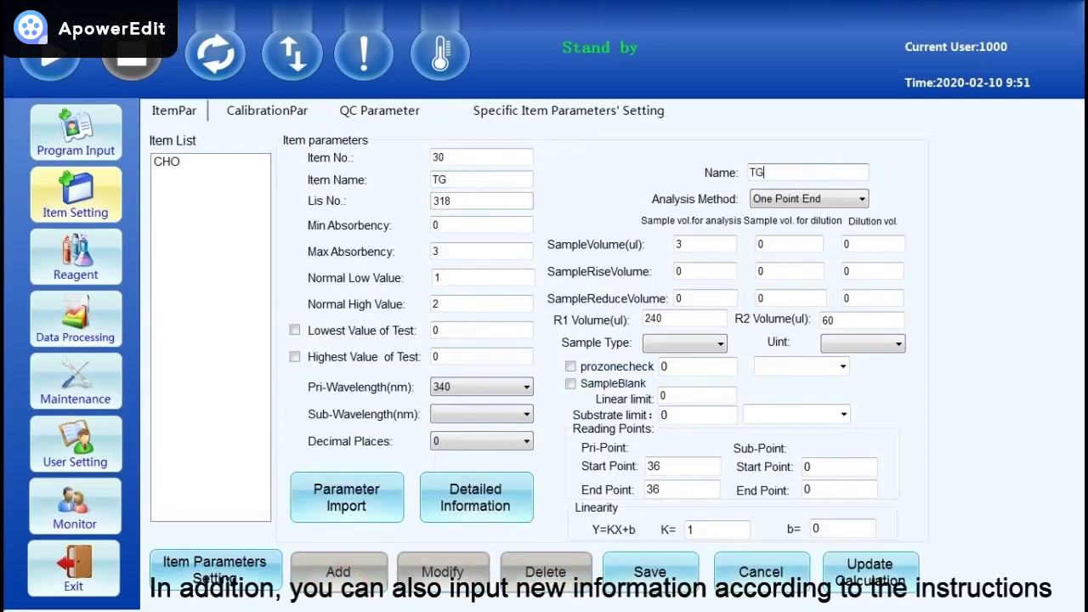
pyautogui.click(444, 277)
pyautogui.press('Tab')
pyautogui.click(481, 387)
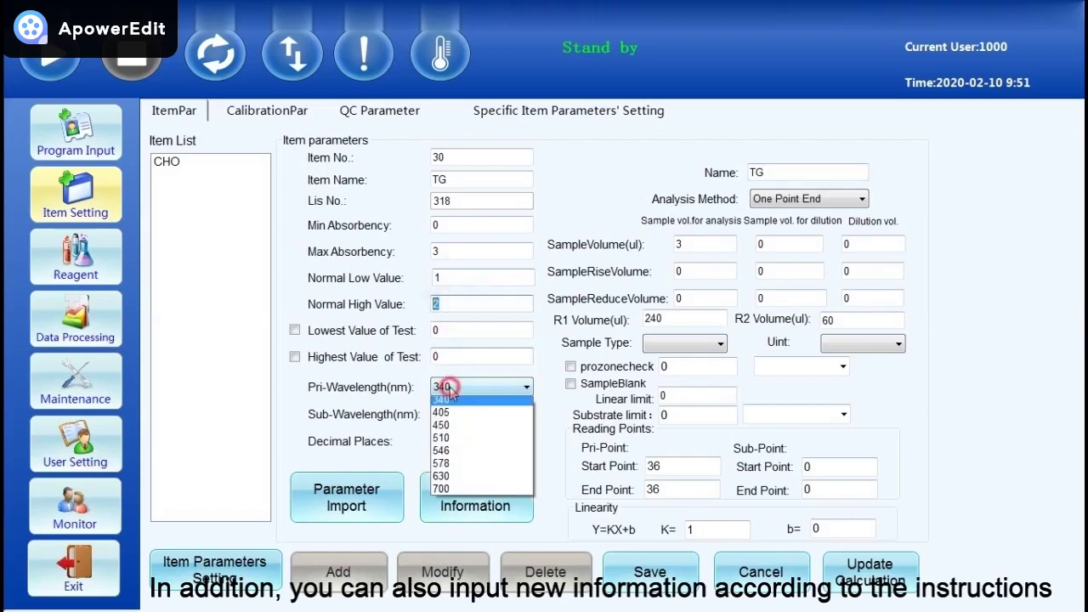
pyautogui.click(459, 441)
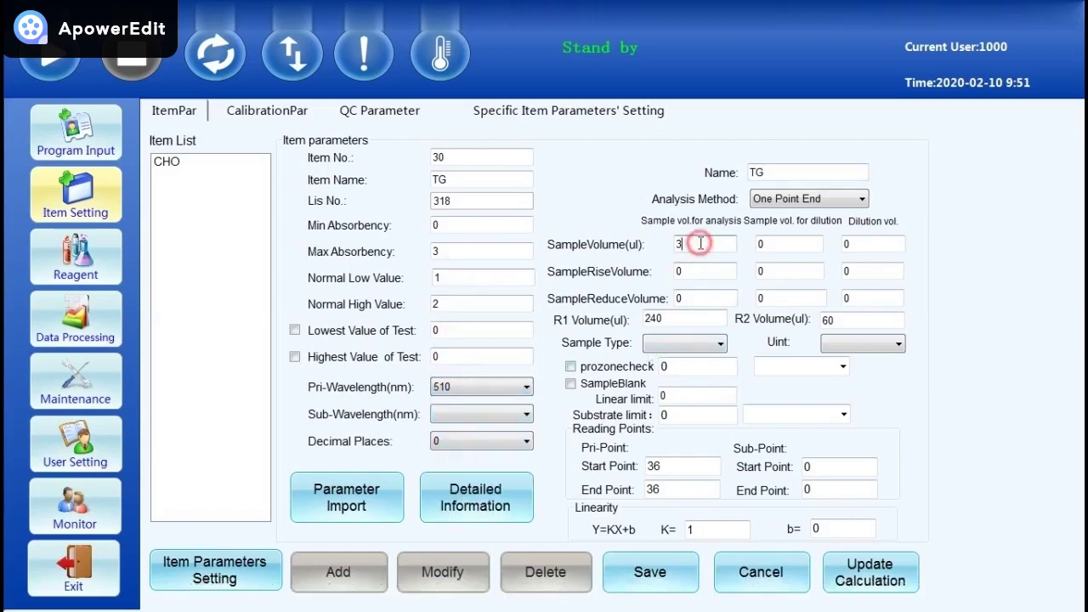
pyautogui.click(833, 491)
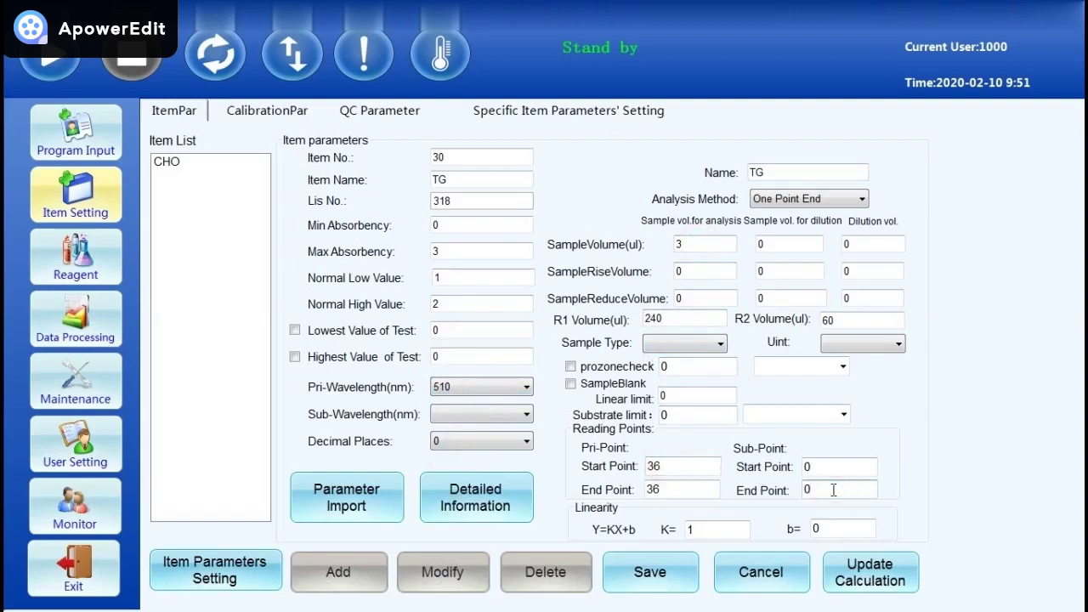
pyautogui.click(776, 585)
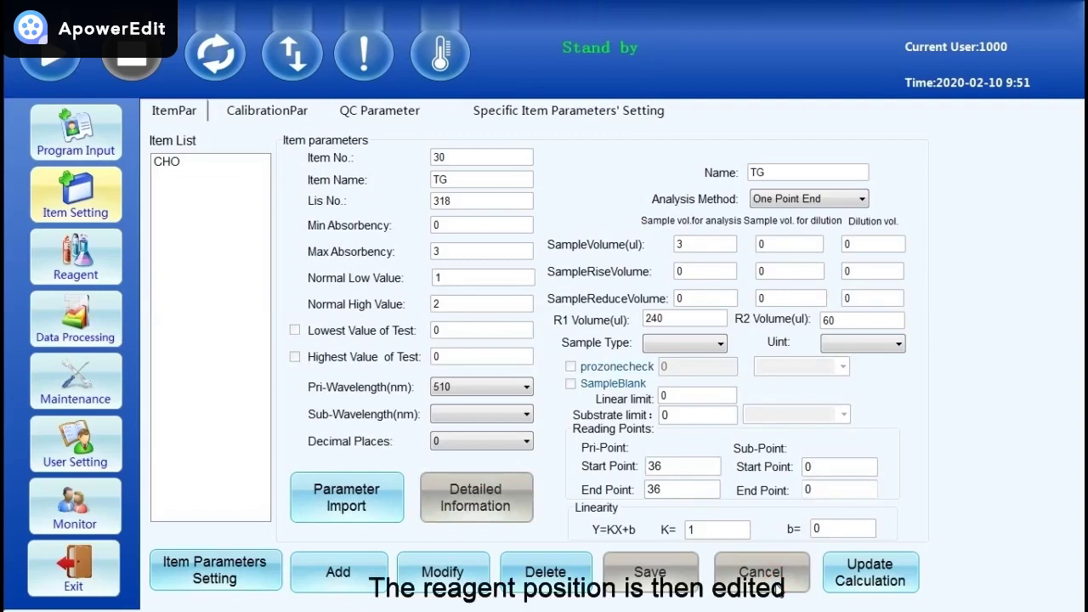
# - Assign the CHO reagent to reagent position 2 with bottle type 50 and reagent type 1
pyautogui.click(99, 271)
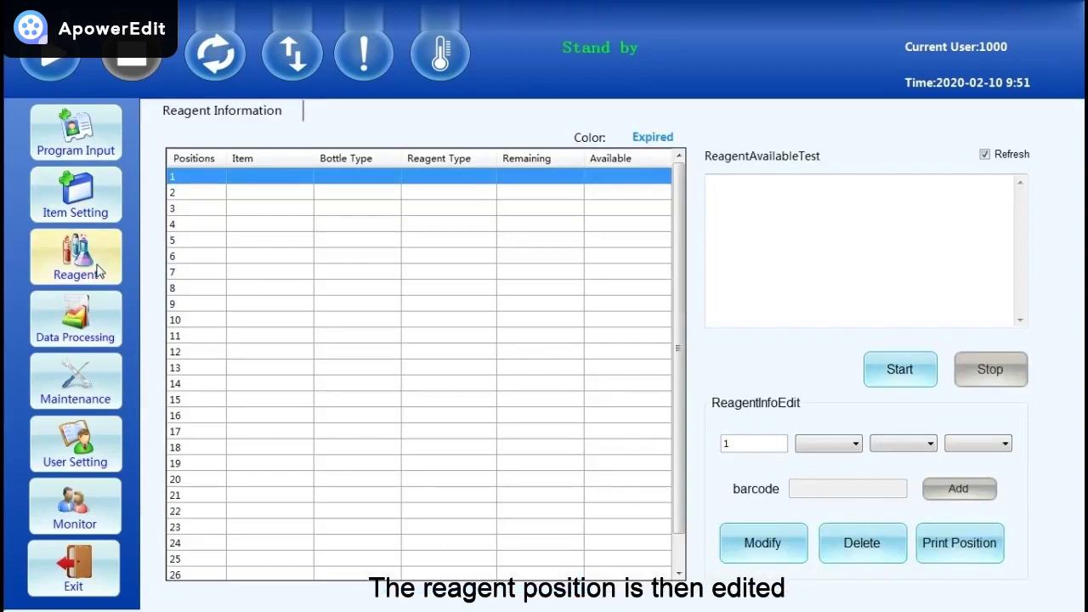
pyautogui.click(261, 183)
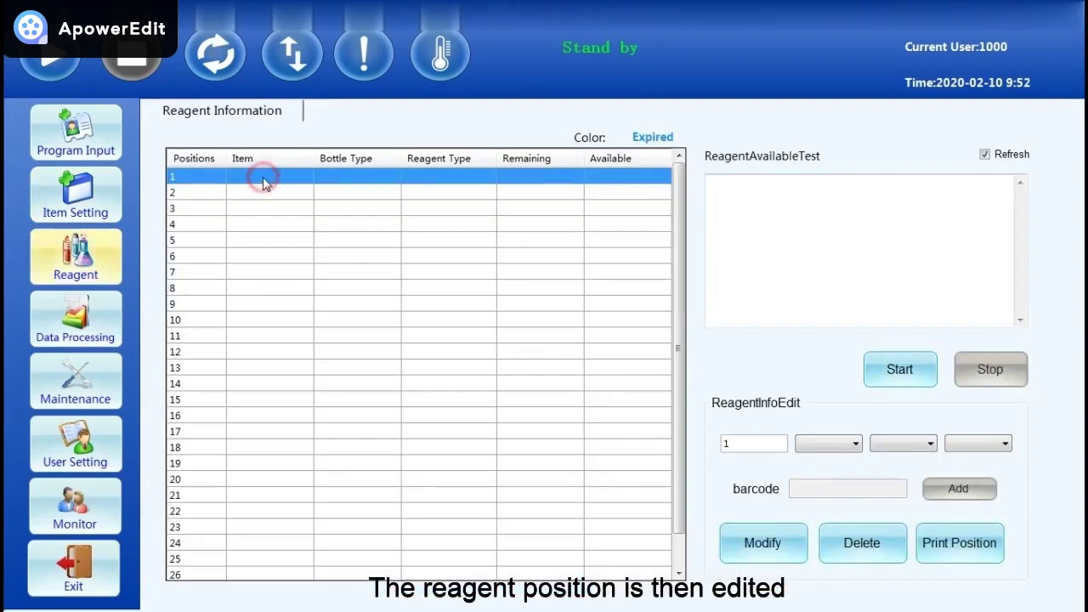
pyautogui.click(263, 194)
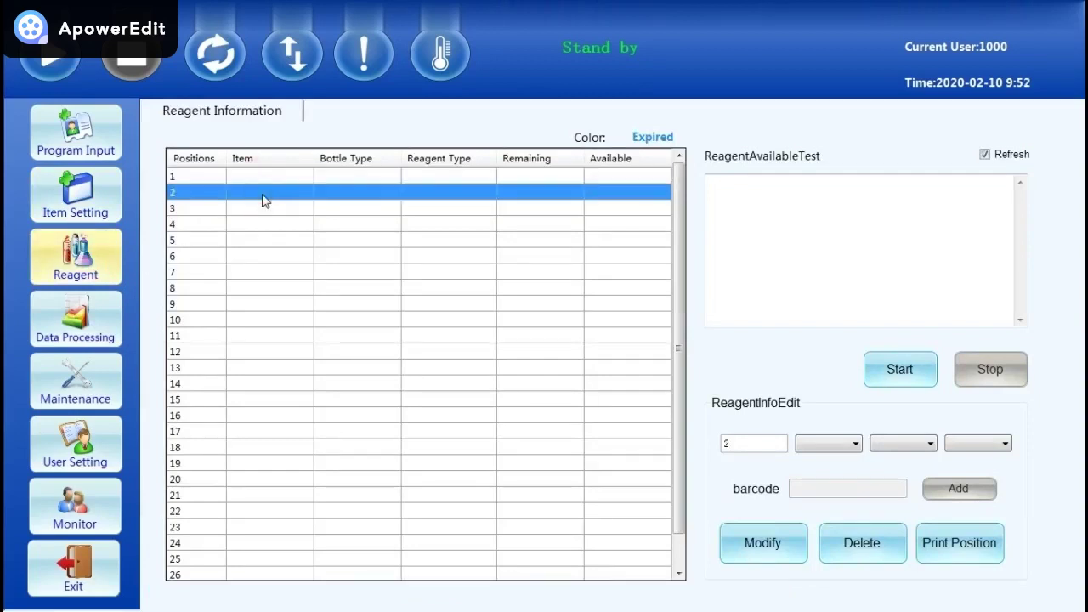
pyautogui.click(829, 443)
pyautogui.click(830, 474)
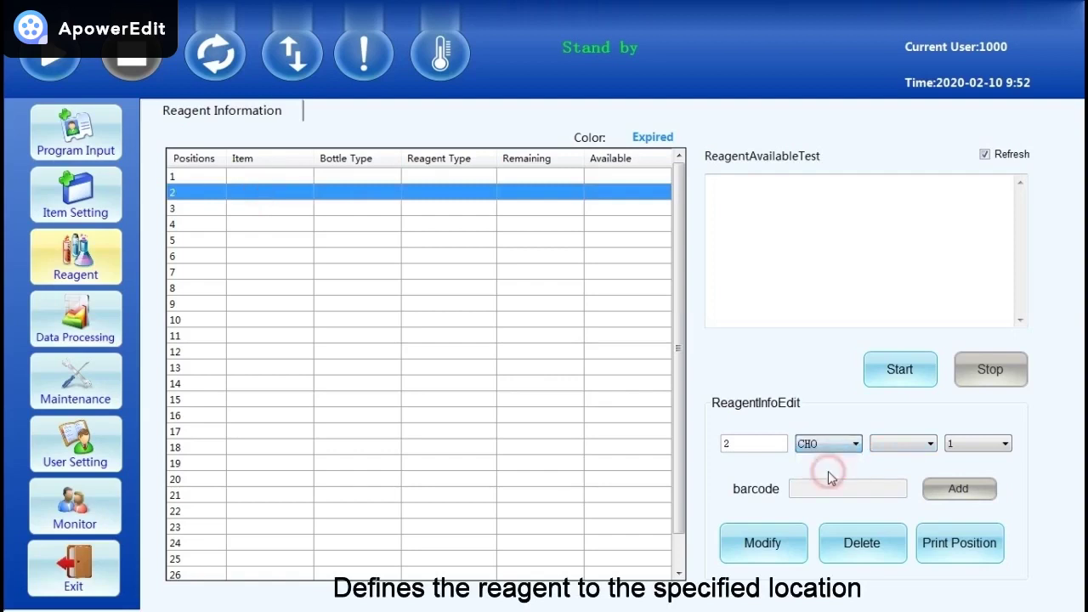
pyautogui.click(885, 444)
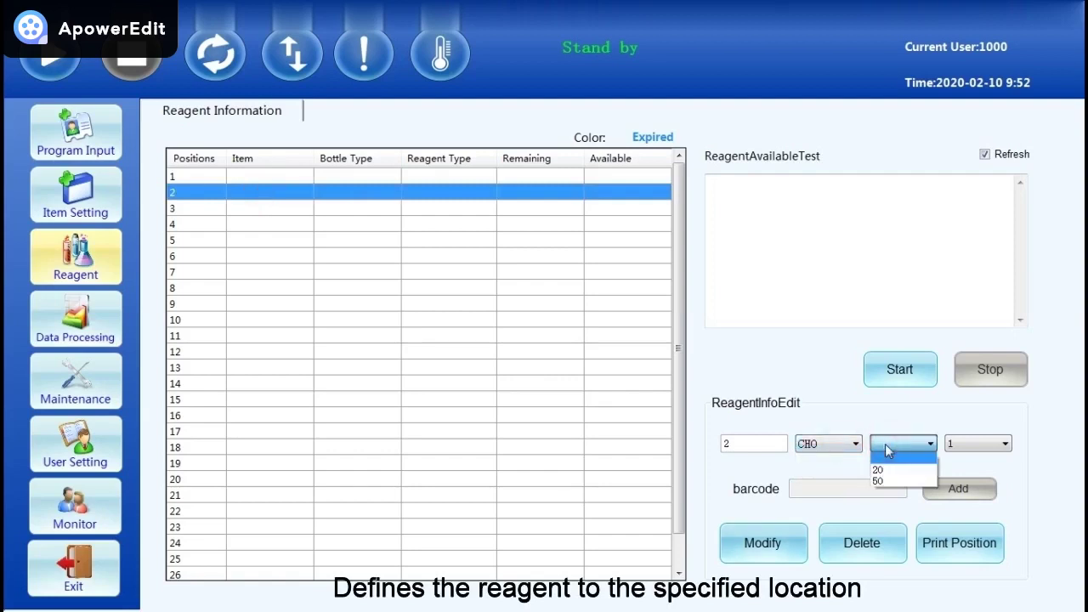
pyautogui.click(880, 481)
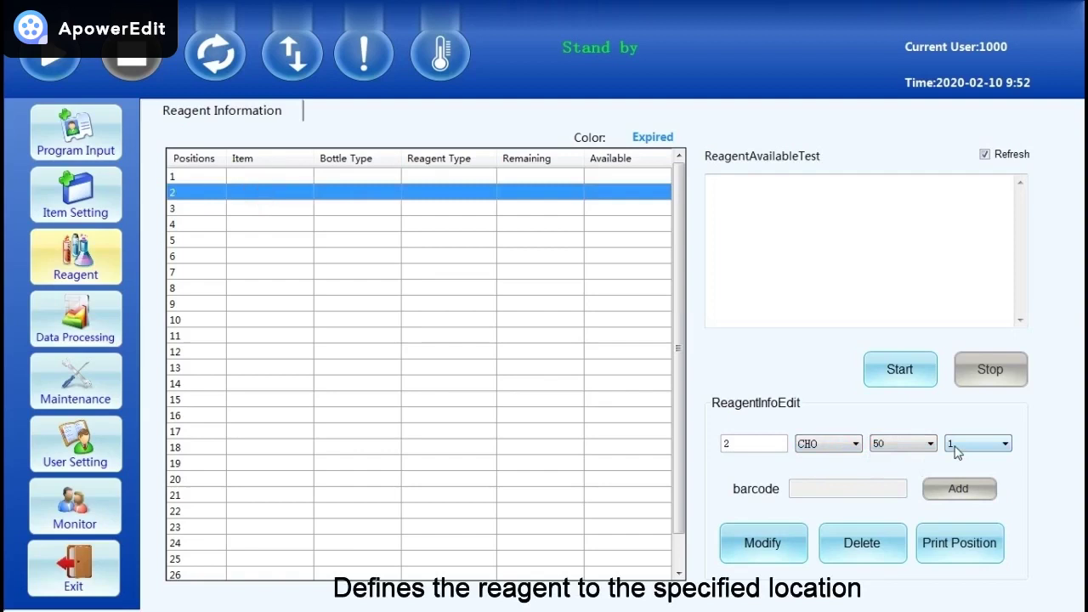
pyautogui.click(764, 544)
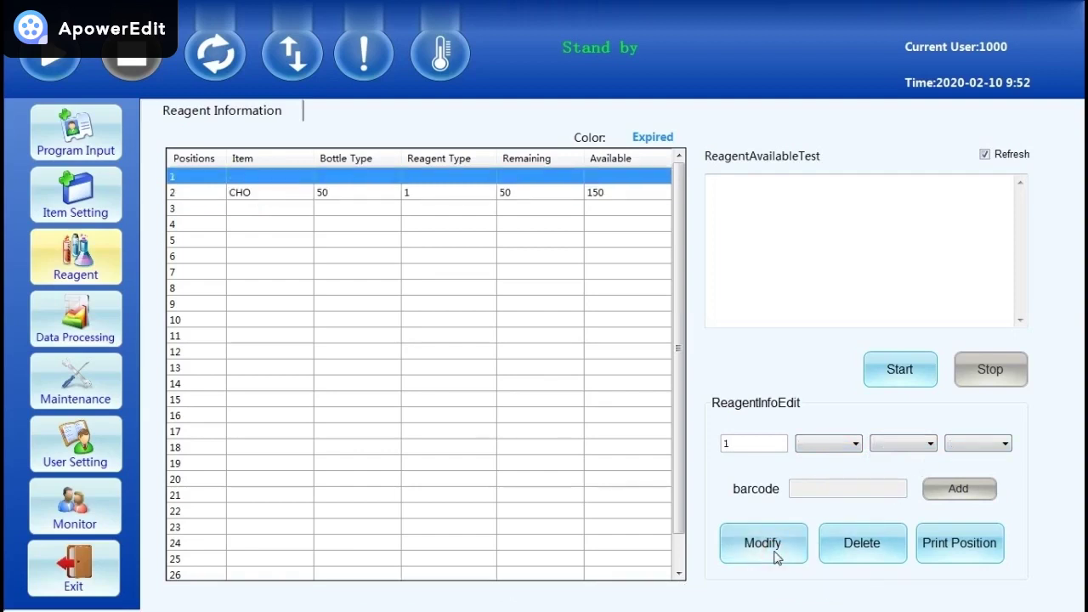
pyautogui.click(466, 199)
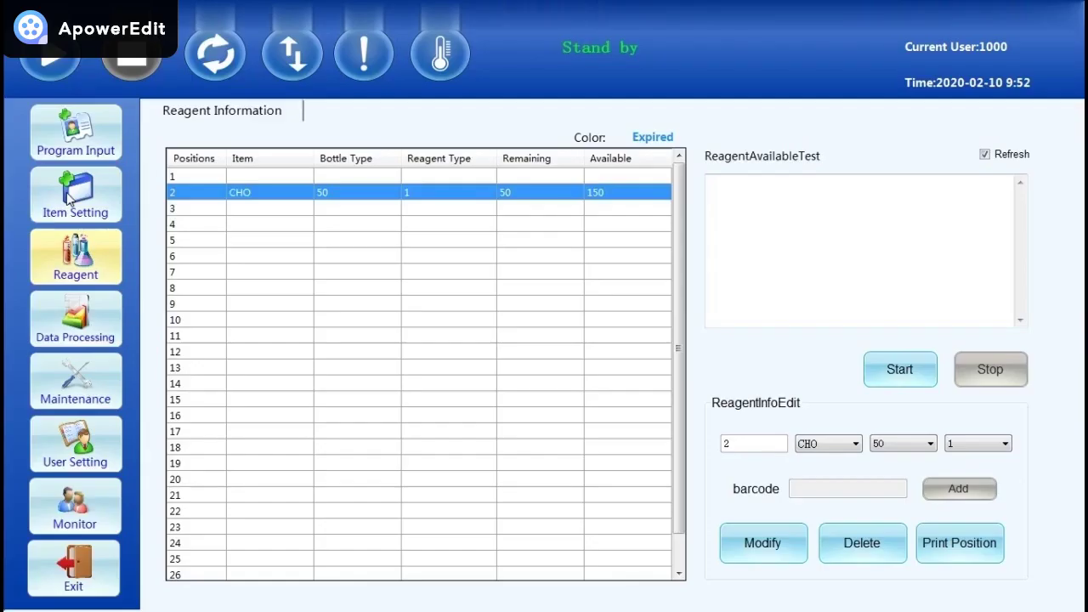
# - Open the CHO item's calibration parameters in Item Setting for editing and set the calibration type to Two Point Line
pyautogui.click(70, 195)
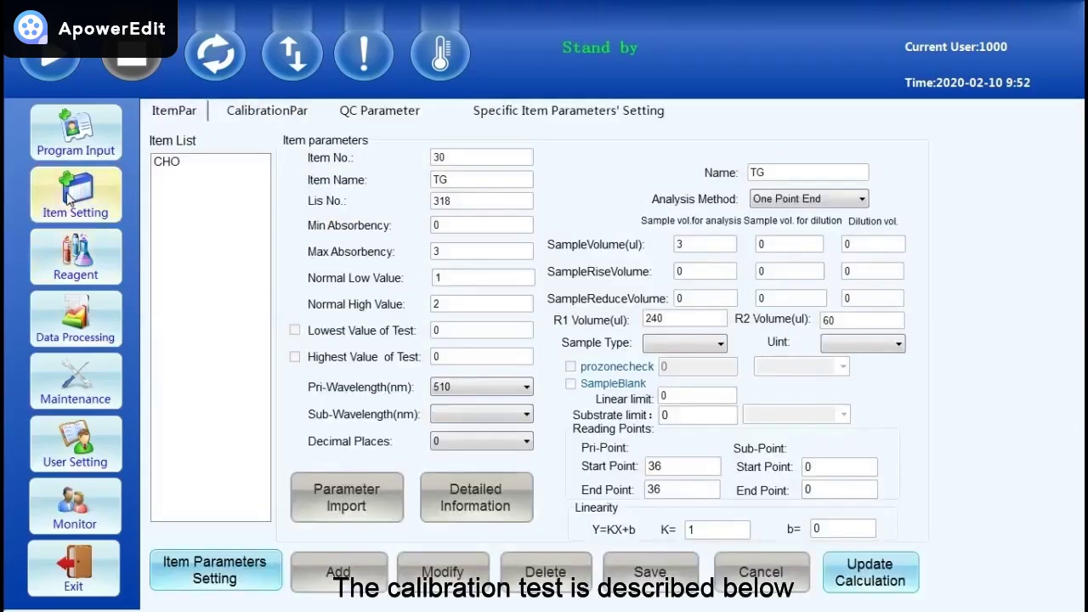
pyautogui.click(268, 116)
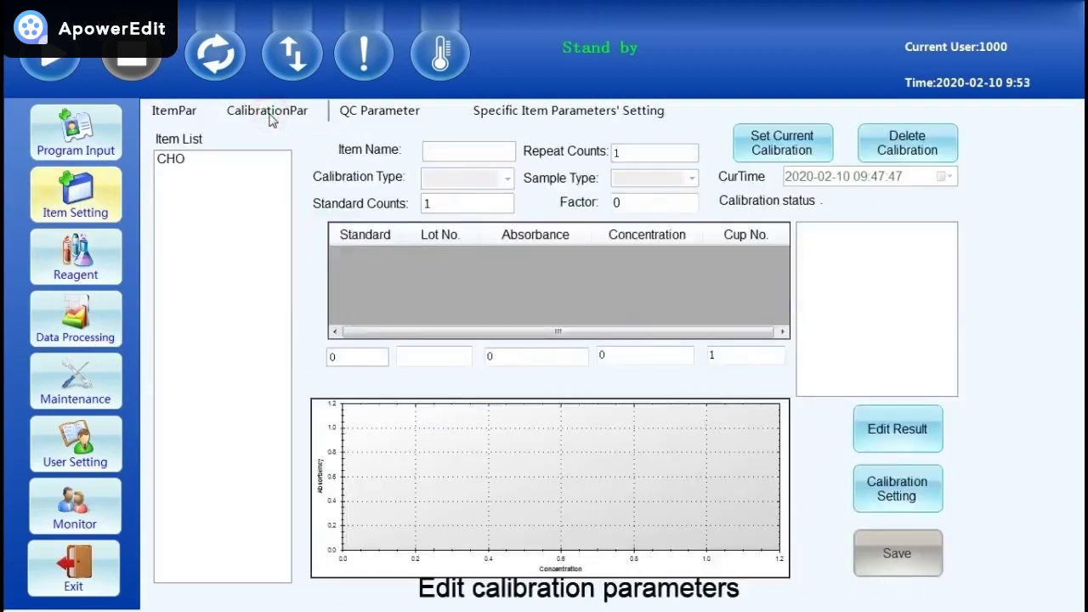
pyautogui.click(202, 167)
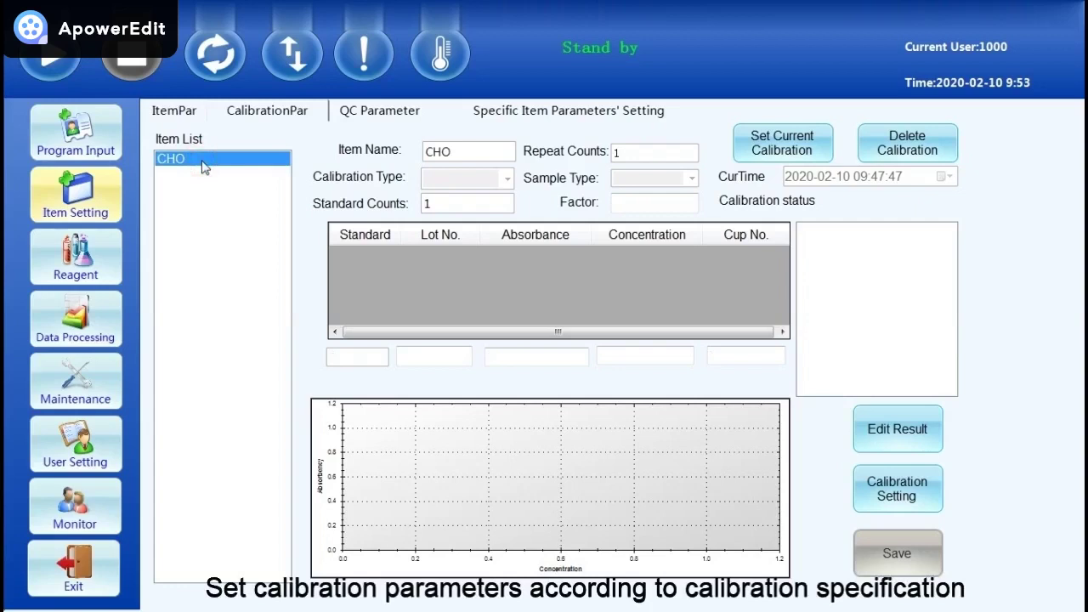
pyautogui.click(915, 500)
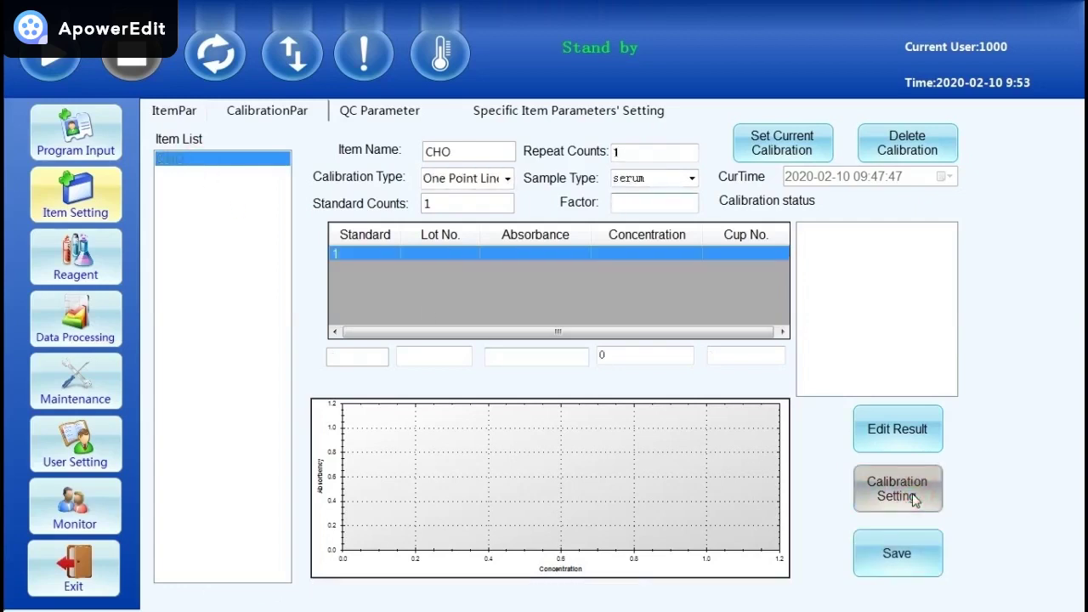
pyautogui.click(508, 178)
pyautogui.click(489, 233)
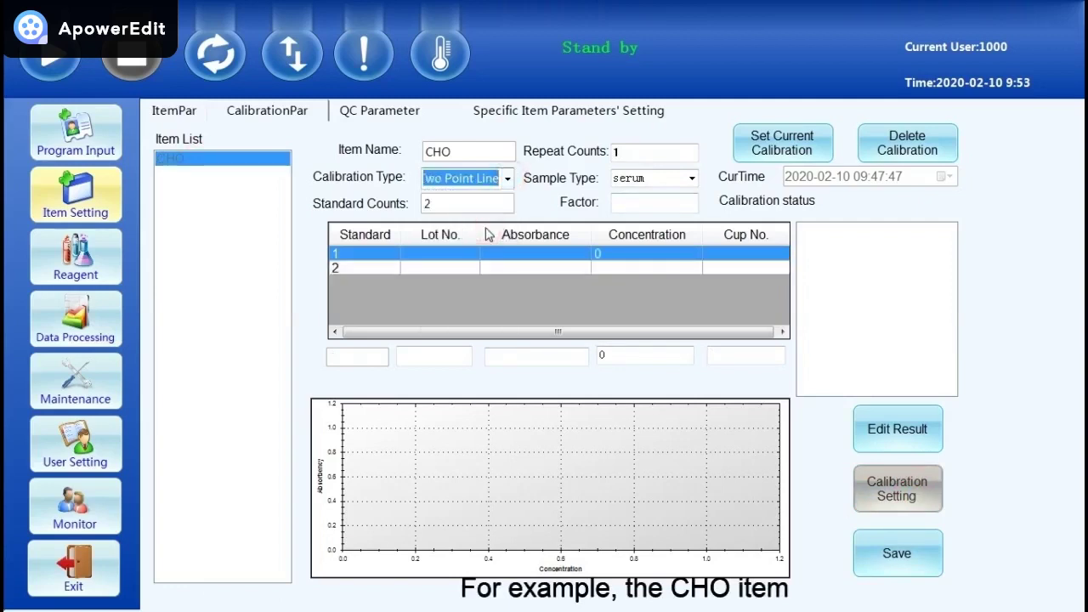
# - Assign calibration standard 1, the blank with concentration 0, to cup number 1
pyautogui.click(649, 254)
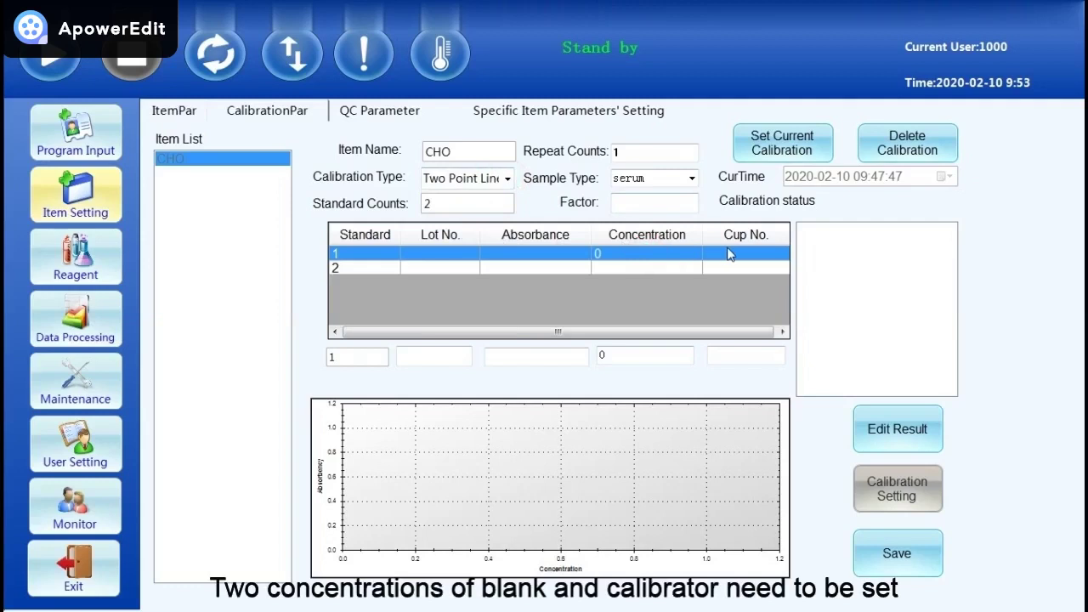
pyautogui.click(744, 358)
pyautogui.write('1')
pyautogui.click(901, 428)
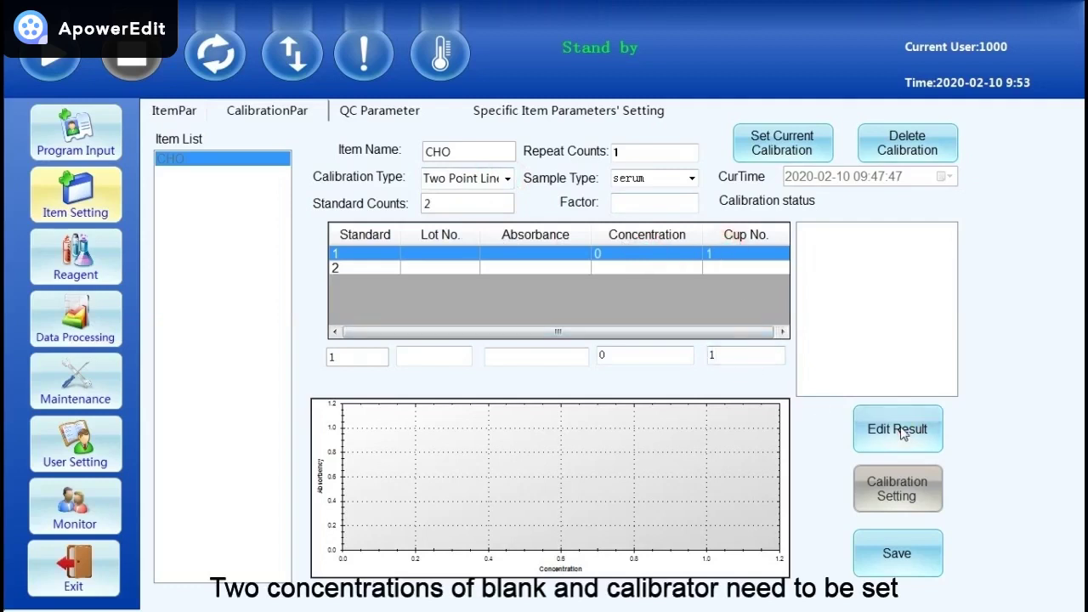
# - Set calibration standard 2 to concentration 5.1 in cup number 2 and save the CHO calibration settings
pyautogui.click(672, 271)
pyautogui.click(733, 355)
pyautogui.write('2')
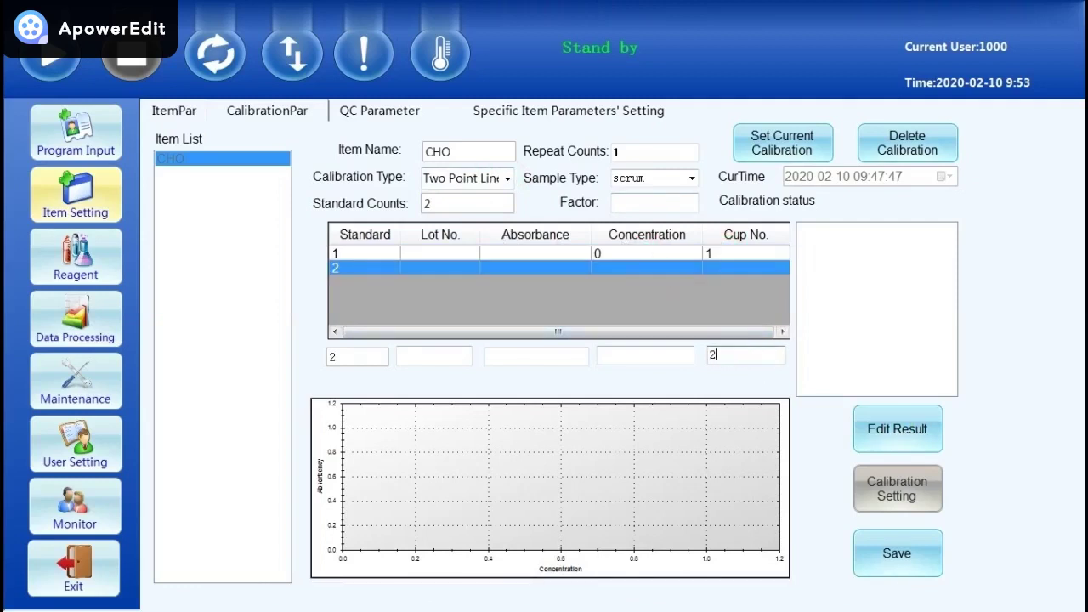
pyautogui.click(670, 358)
pyautogui.write('5.1')
pyautogui.click(888, 431)
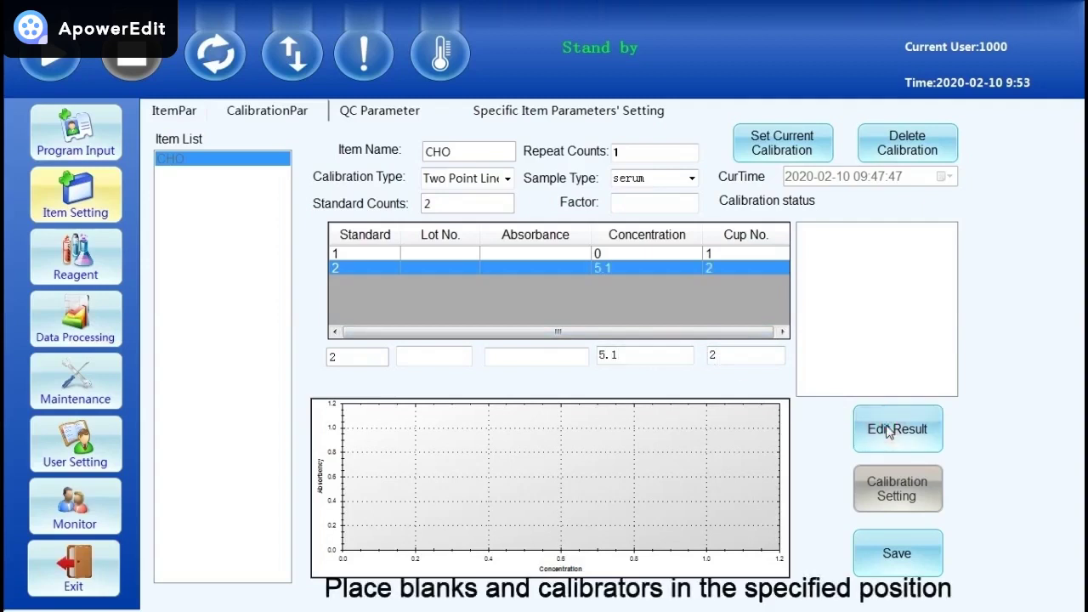
pyautogui.click(898, 565)
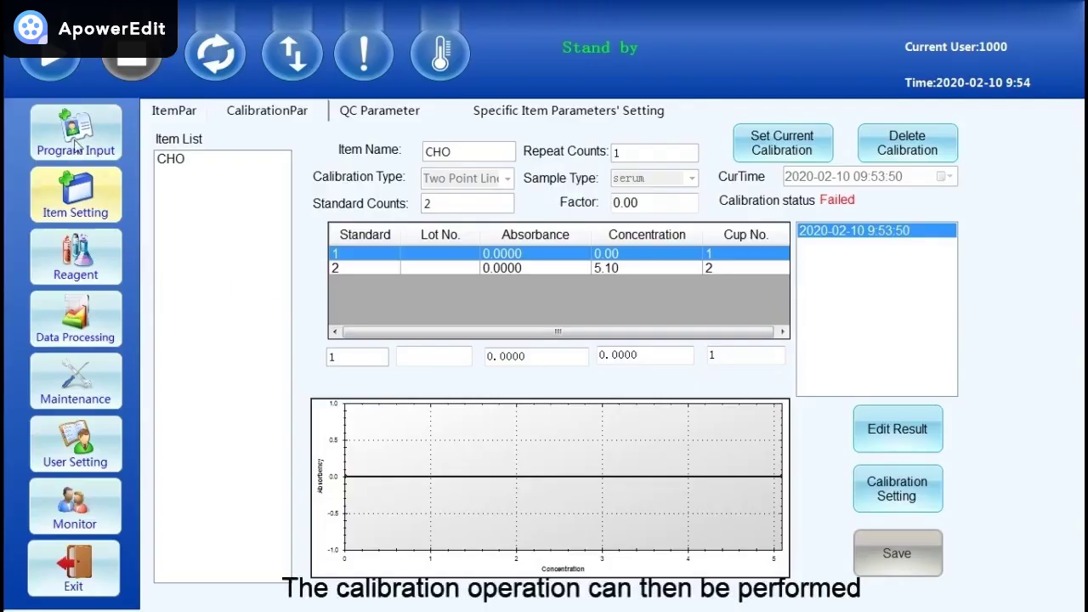
# - Program and save a calibrator test for the CHO item in Program Input, and start the calibration run
pyautogui.click(77, 138)
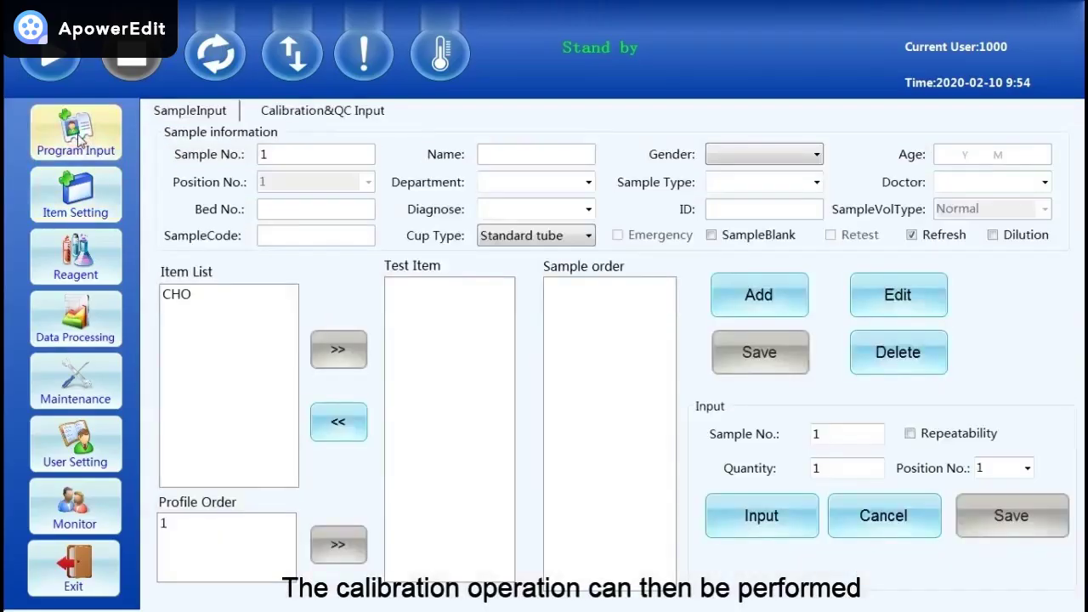
pyautogui.click(291, 118)
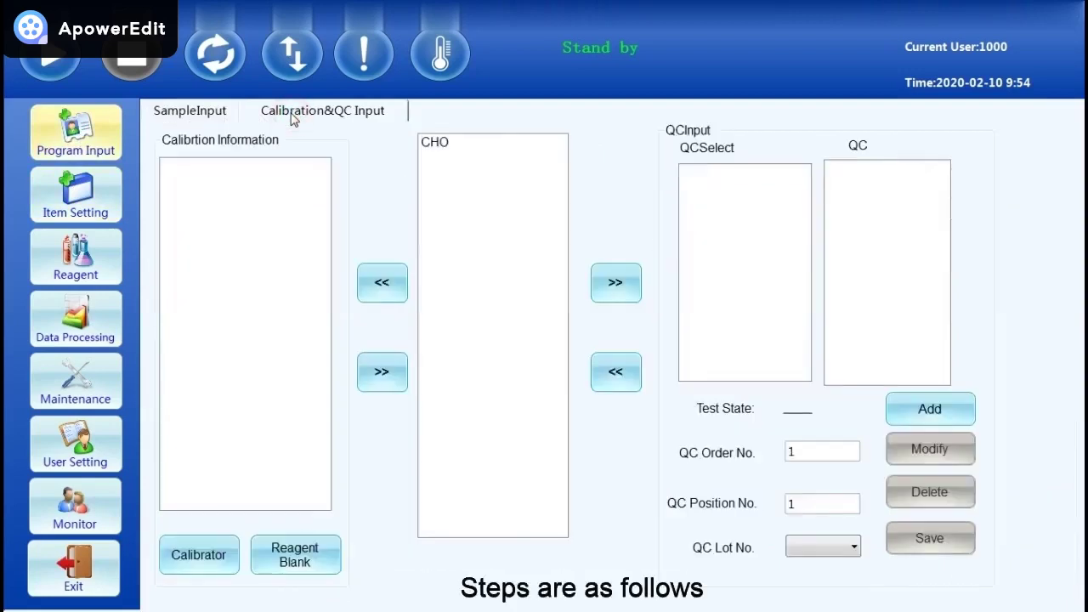
pyautogui.click(434, 143)
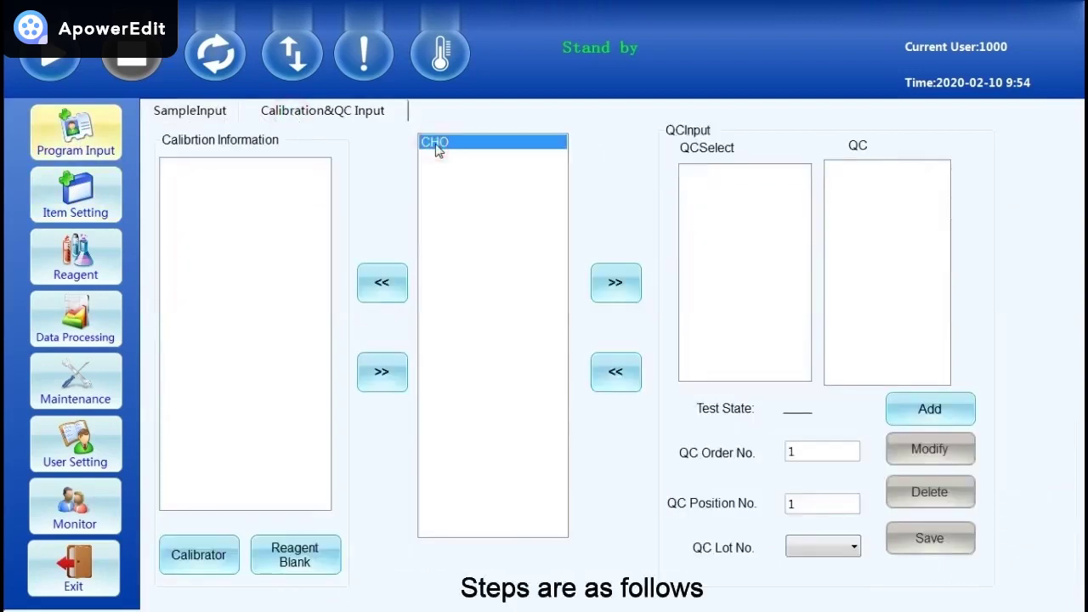
pyautogui.click(381, 288)
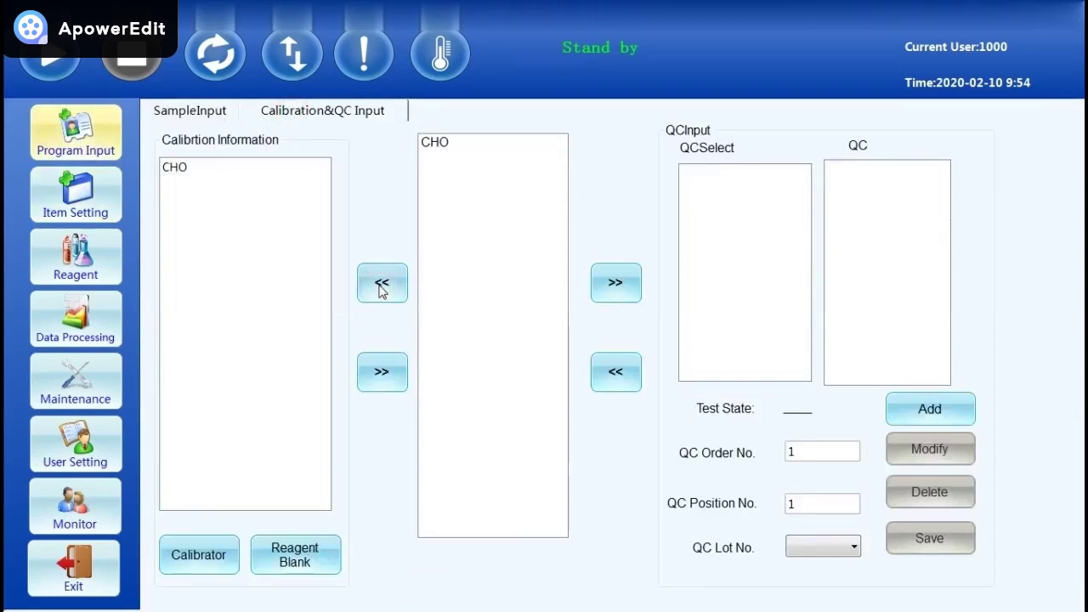
pyautogui.click(208, 568)
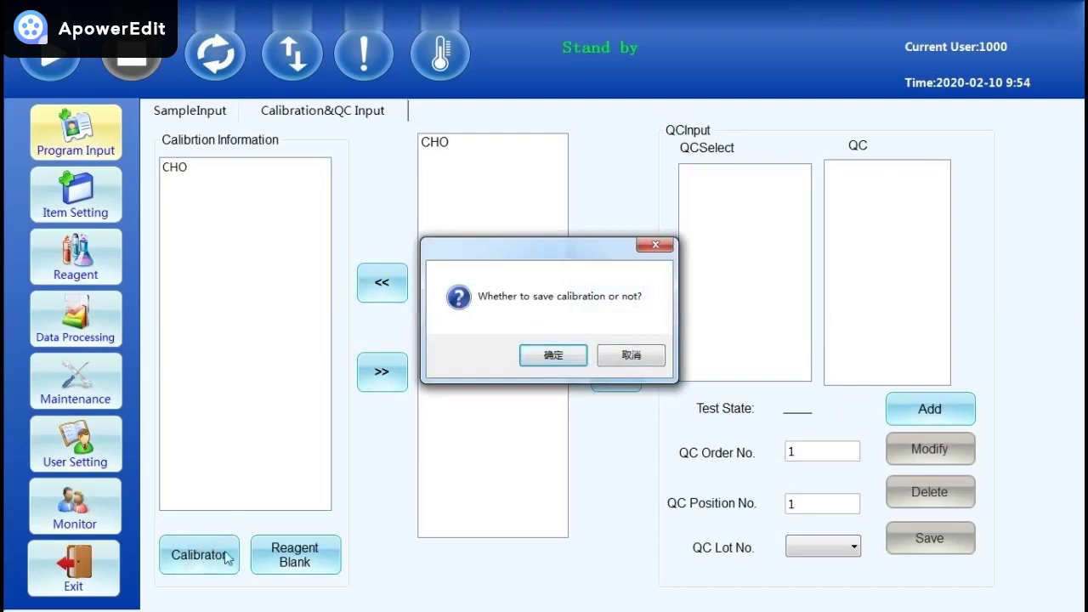
pyautogui.click(549, 357)
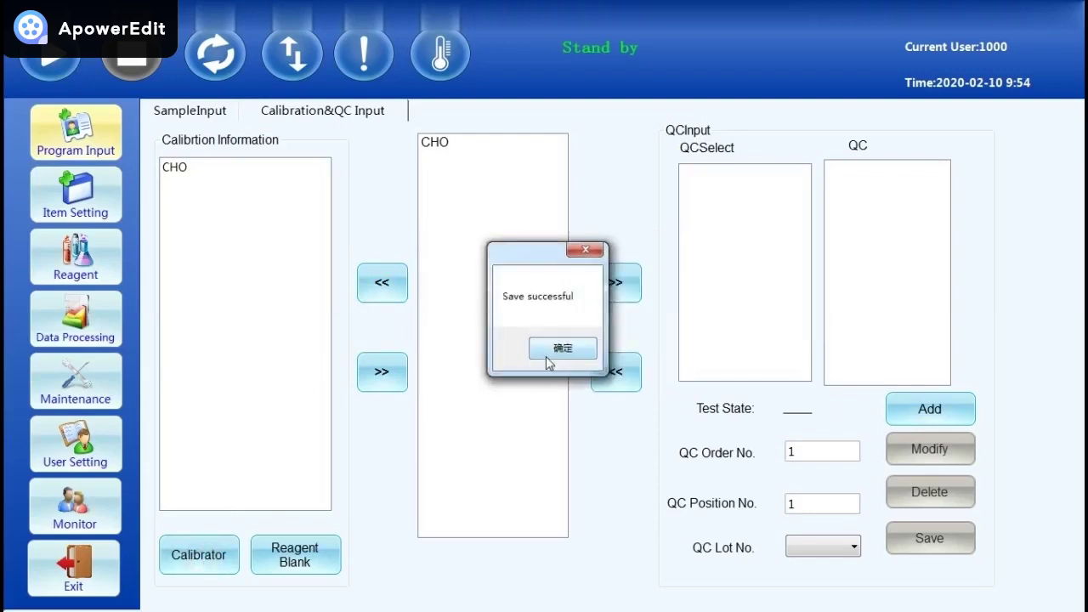
pyautogui.click(546, 356)
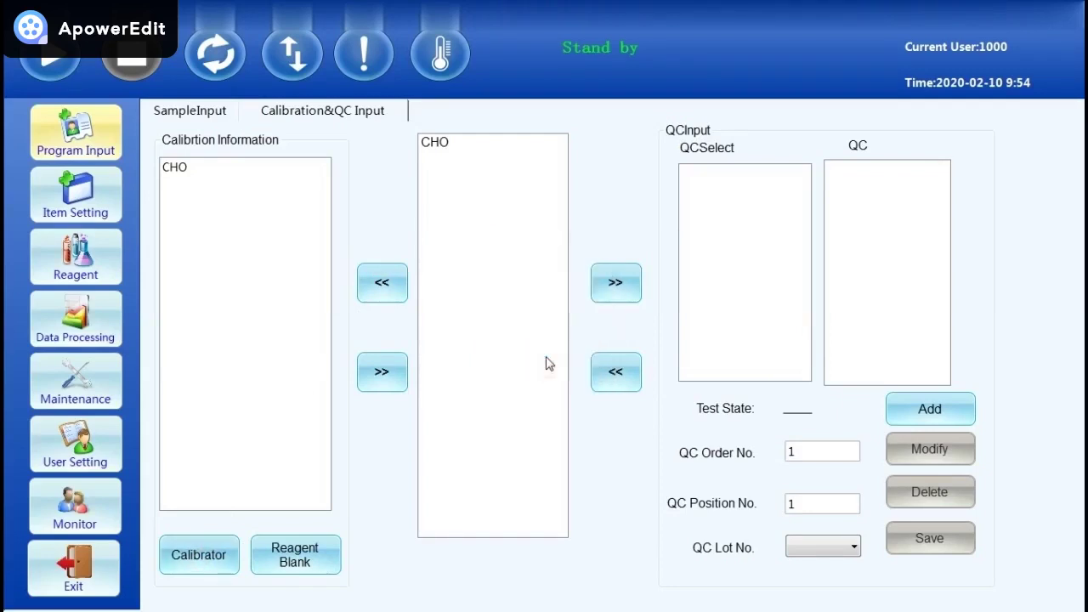
pyautogui.click(48, 58)
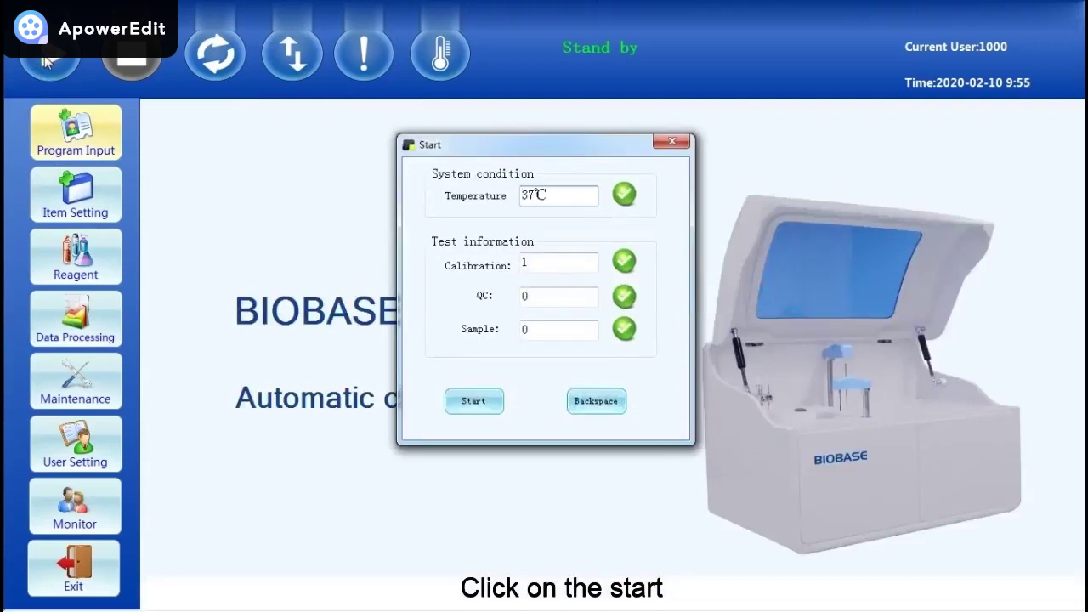
pyautogui.click(475, 406)
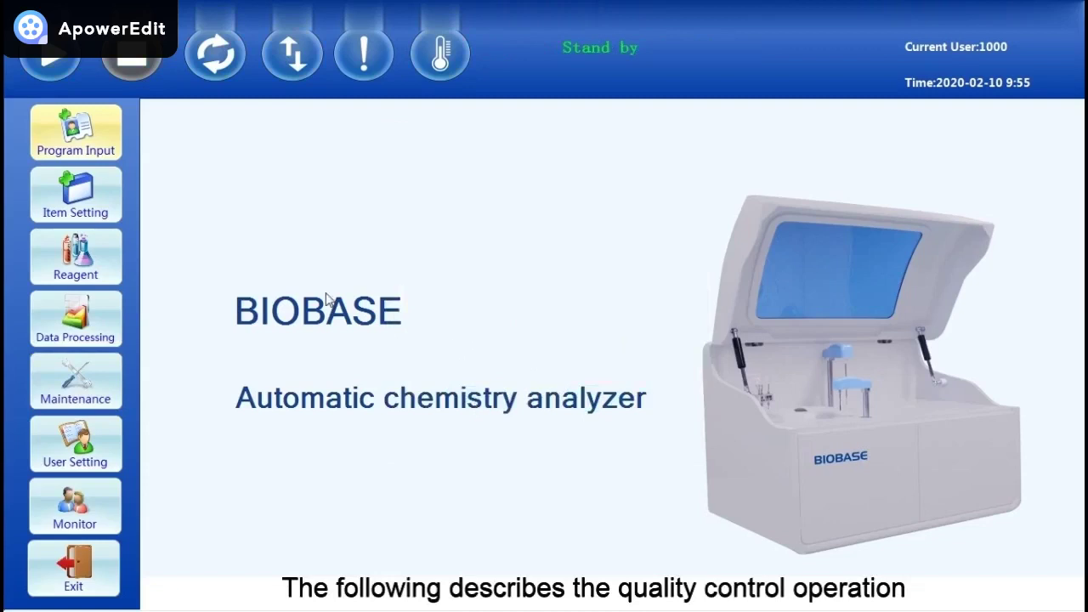
# - Add QC lot 983UN to the QC parameters in Item Setting with CHO as its selected item, and save it
pyautogui.click(101, 210)
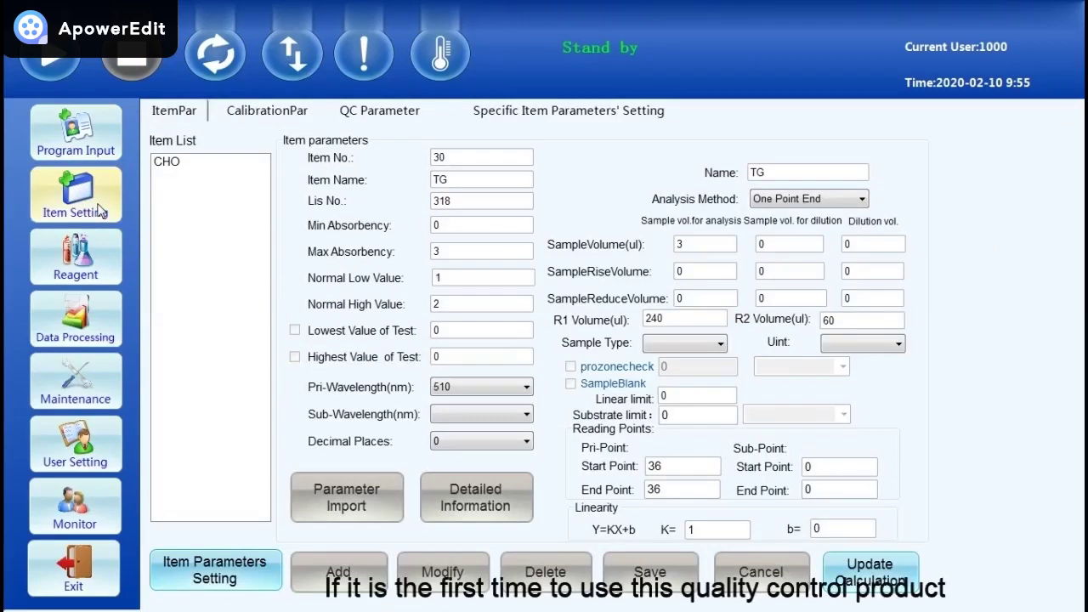
pyautogui.click(379, 117)
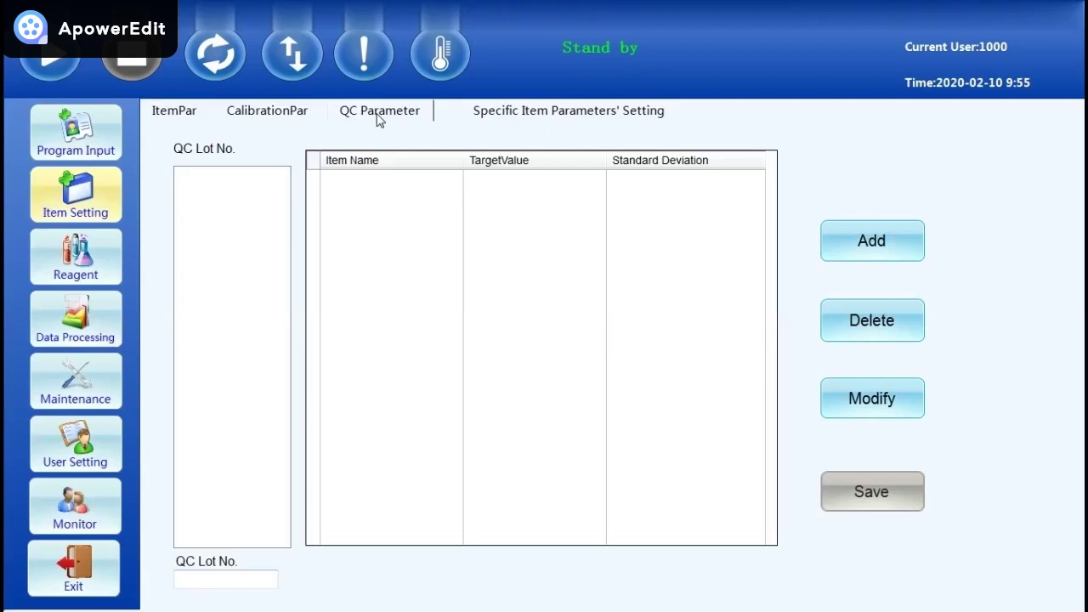
pyautogui.click(917, 249)
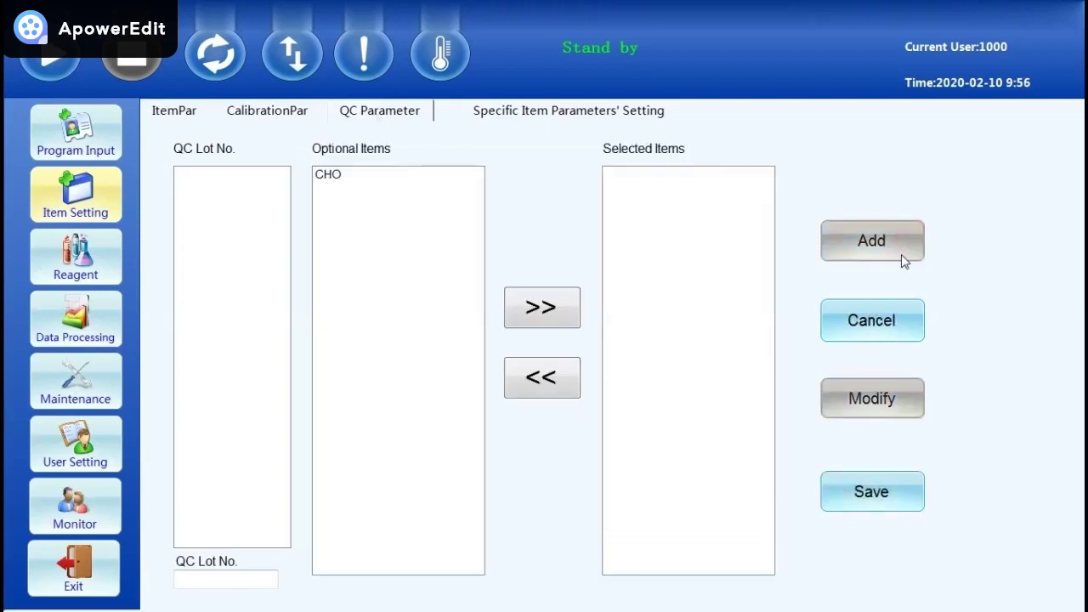
pyautogui.click(255, 579)
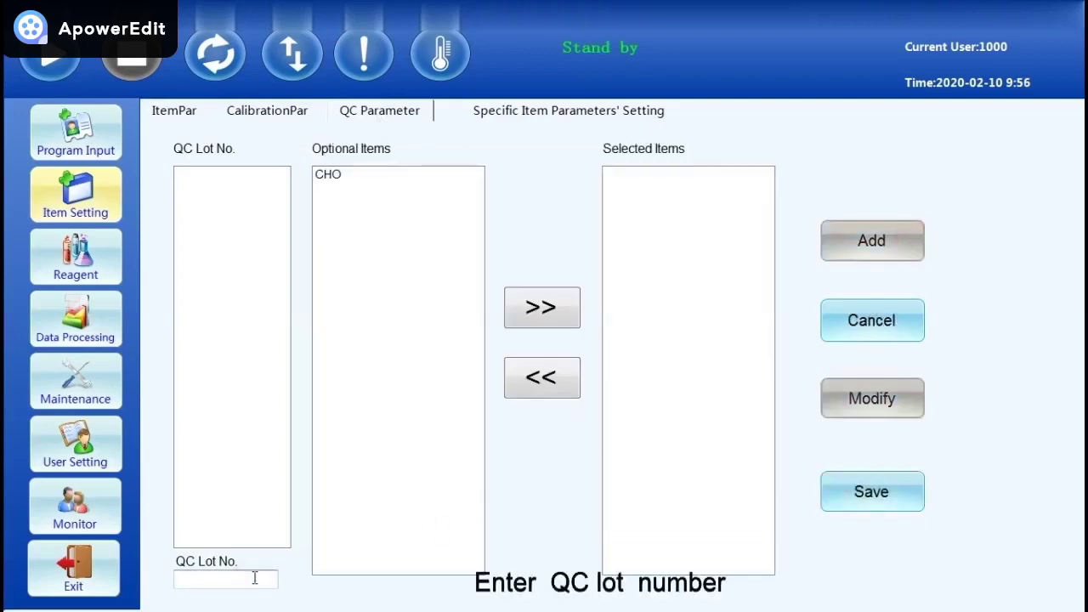
pyautogui.write('983UN')
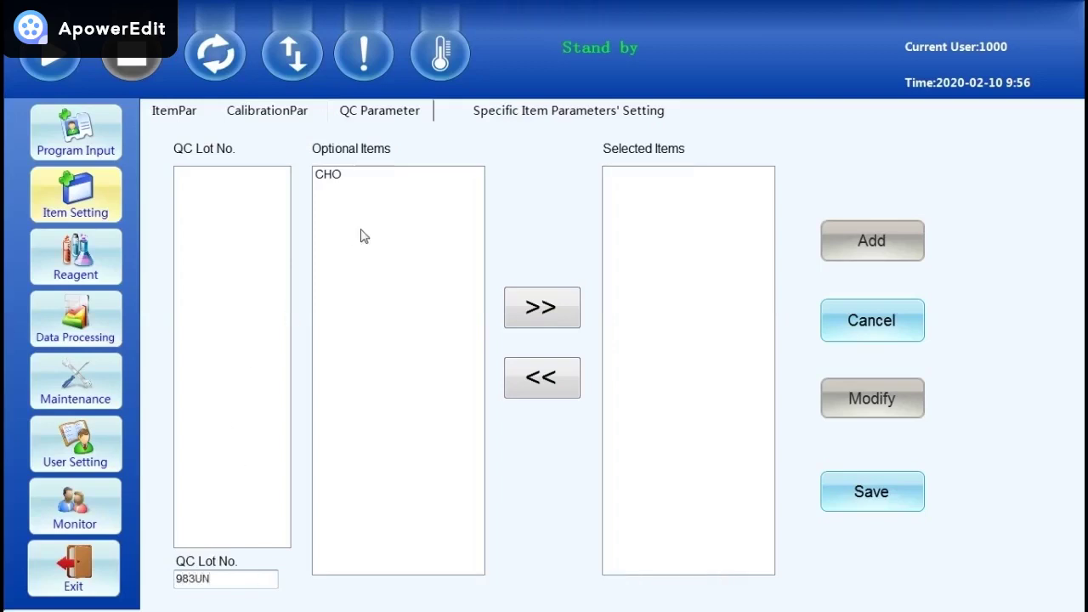
pyautogui.click(370, 176)
pyautogui.click(534, 306)
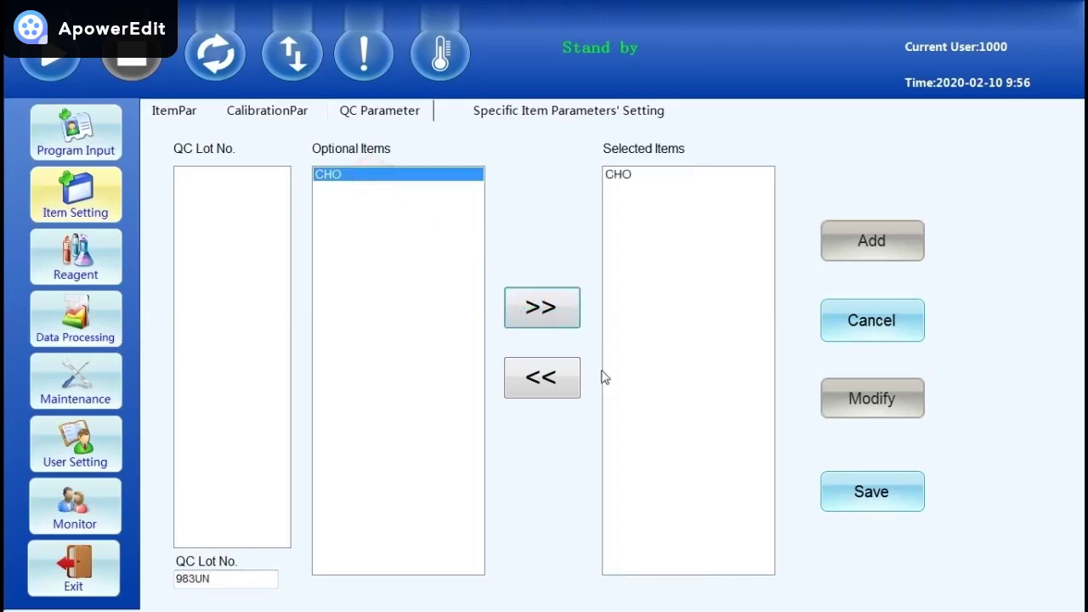
pyautogui.click(864, 498)
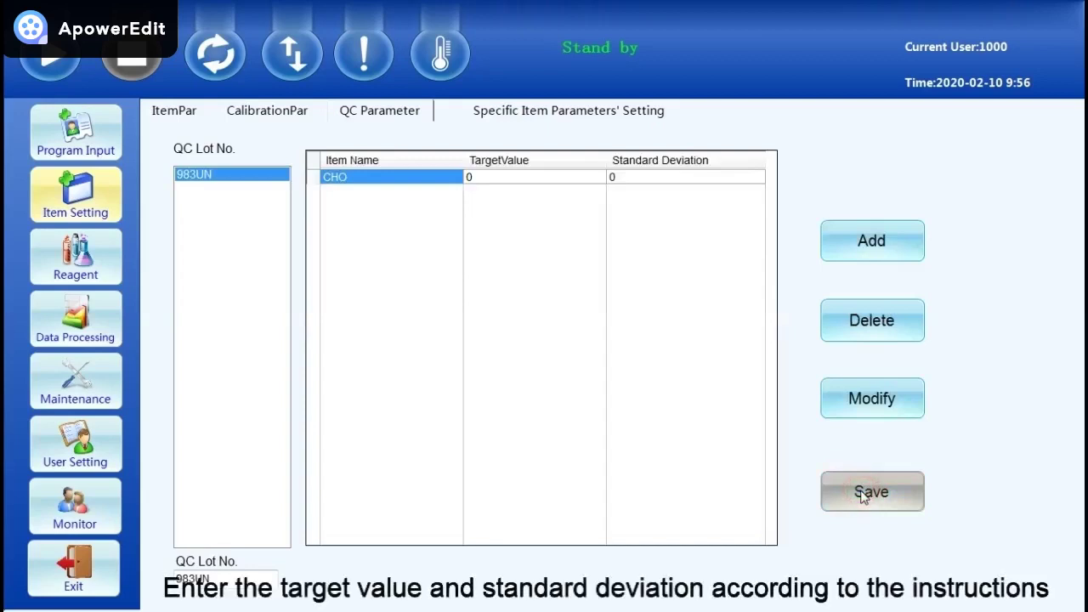
# - Set the CHO target value to 5.01 and its standard deviation to 0.4 for QC lot 983UN
pyautogui.click(520, 178)
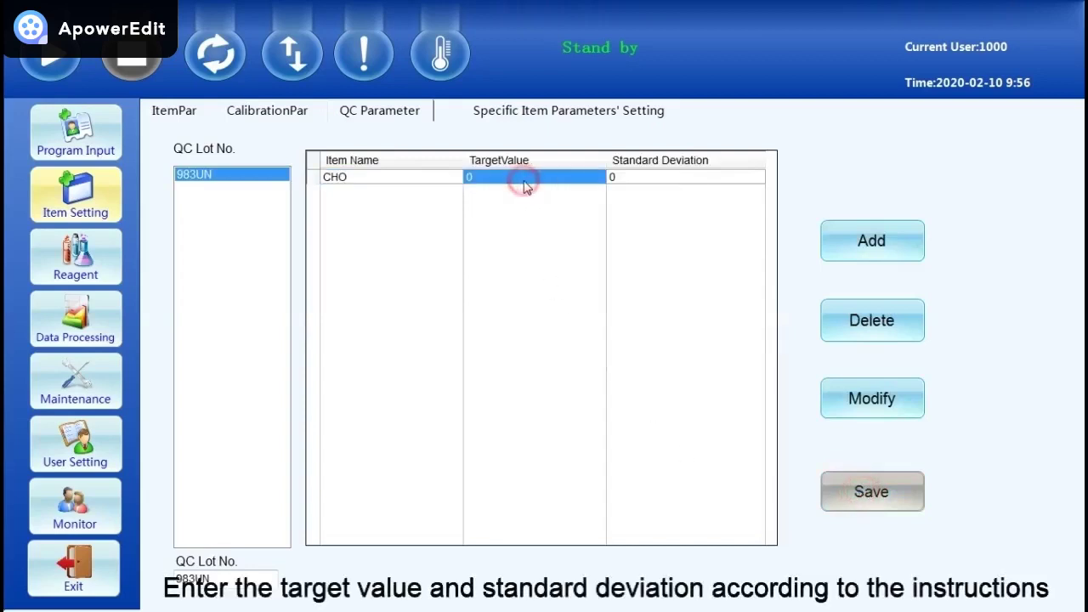
pyautogui.write('5.01')
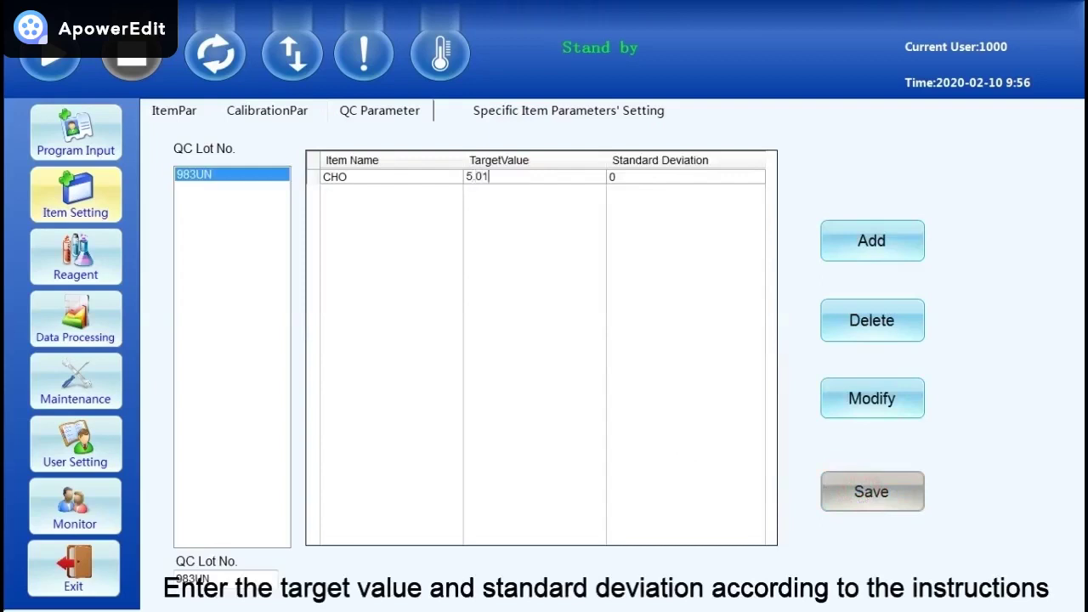
pyautogui.click(618, 177)
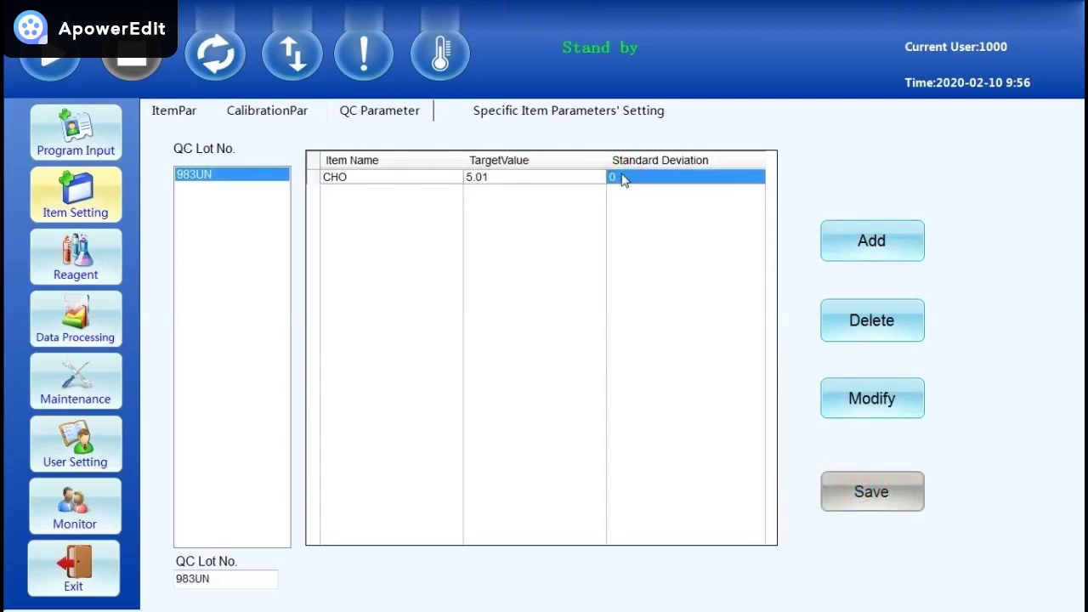
pyautogui.write('0.4')
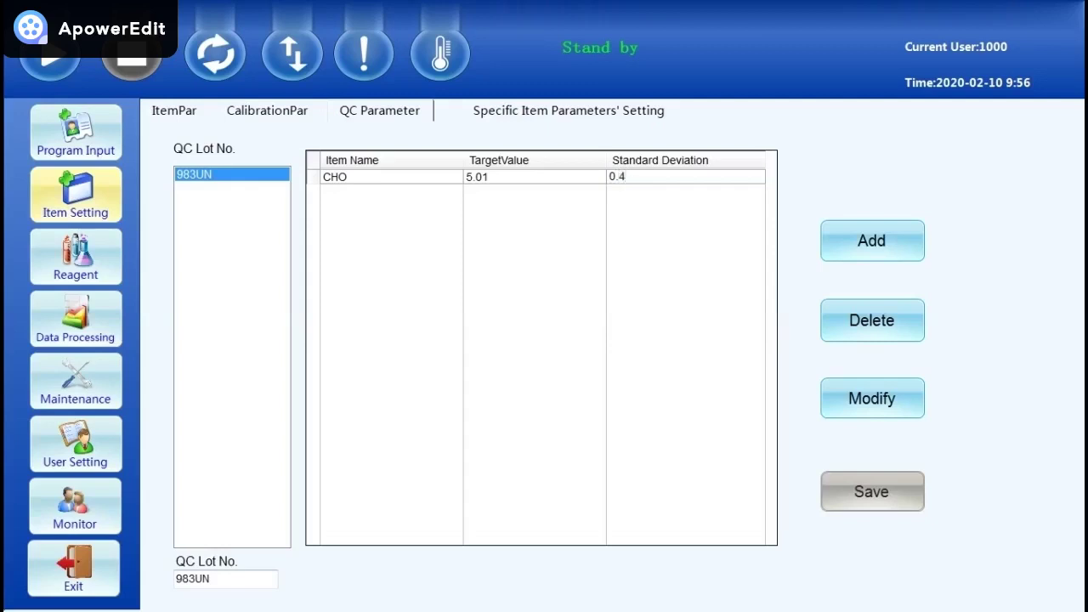
pyautogui.click(777, 387)
# - Add a QC order in Program Input with order number 1, position 1, lot 983UN and the CHO item, and save it
pyautogui.click(98, 135)
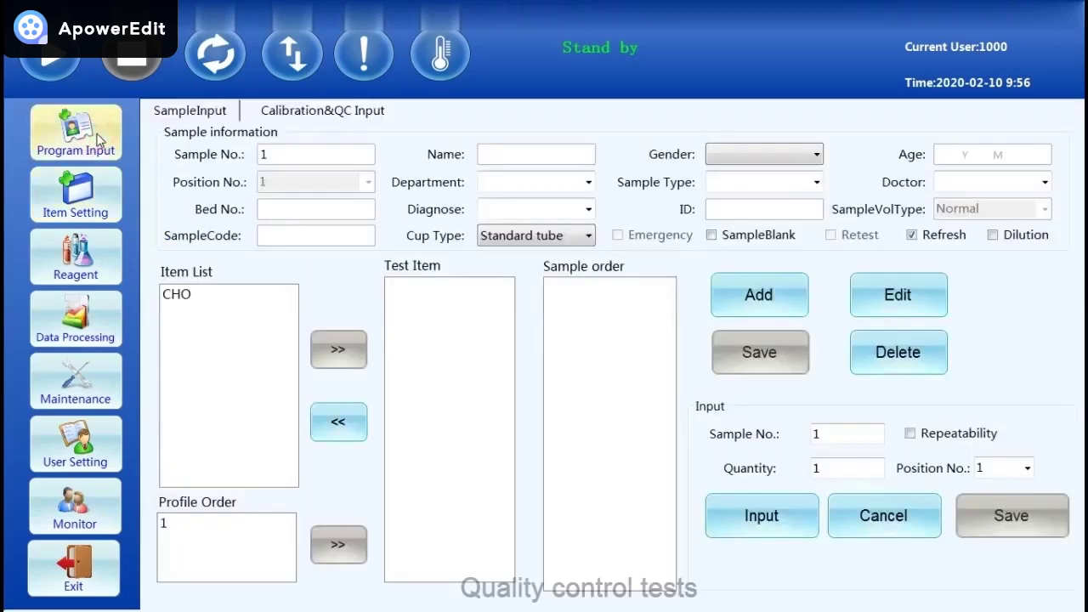
pyautogui.click(310, 115)
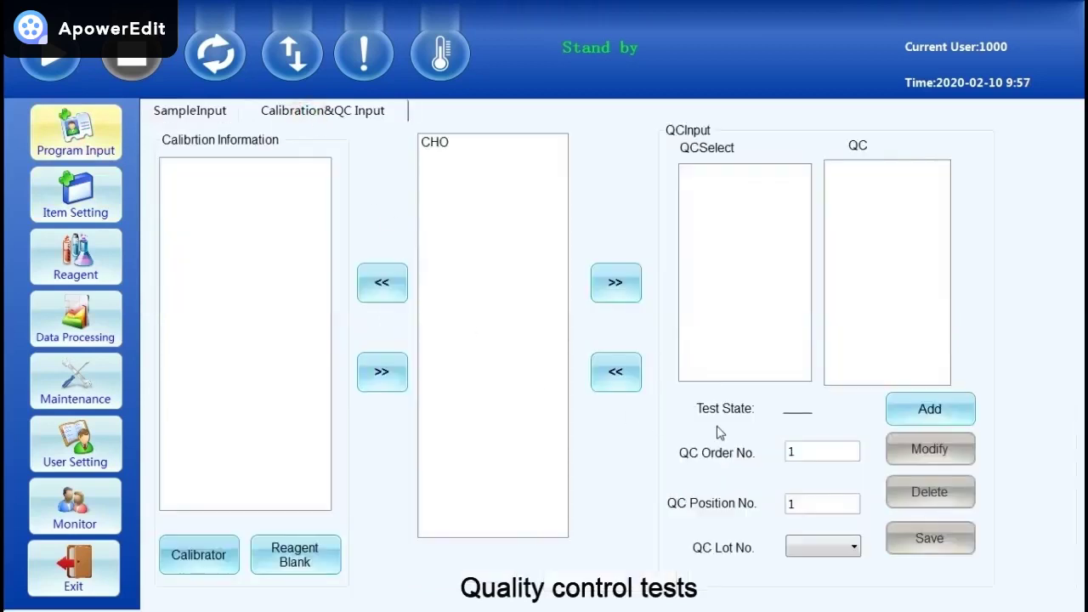
pyautogui.click(954, 408)
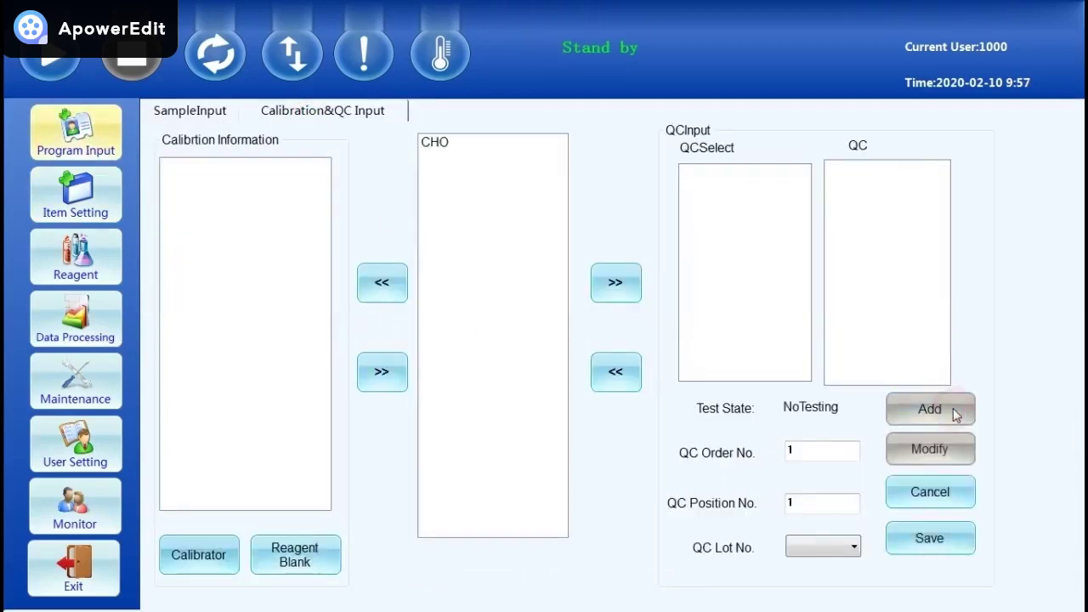
pyautogui.click(851, 549)
pyautogui.click(840, 583)
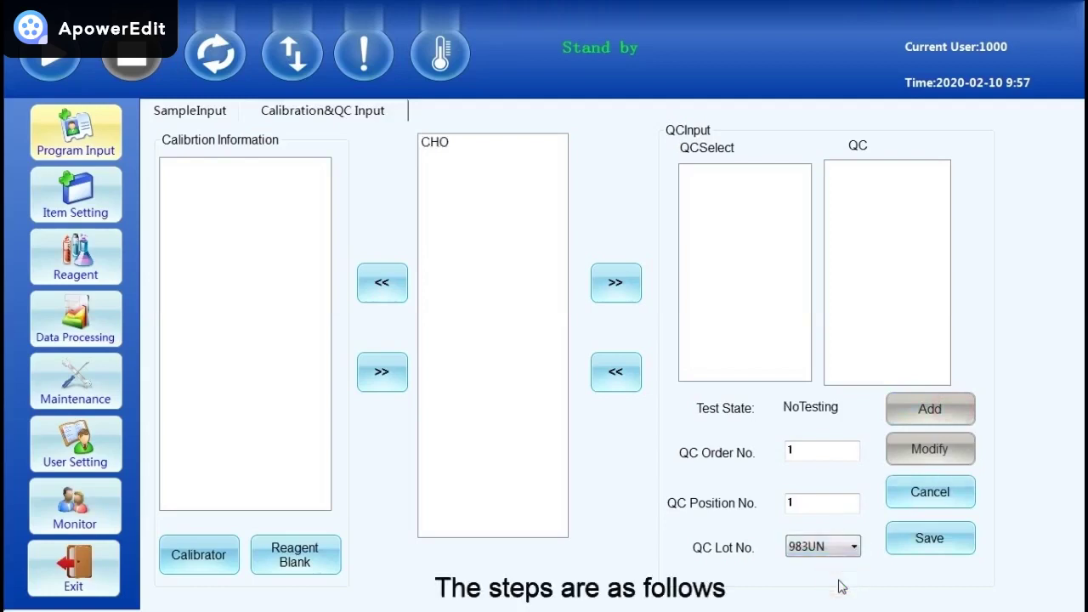
pyautogui.click(480, 150)
pyautogui.click(614, 283)
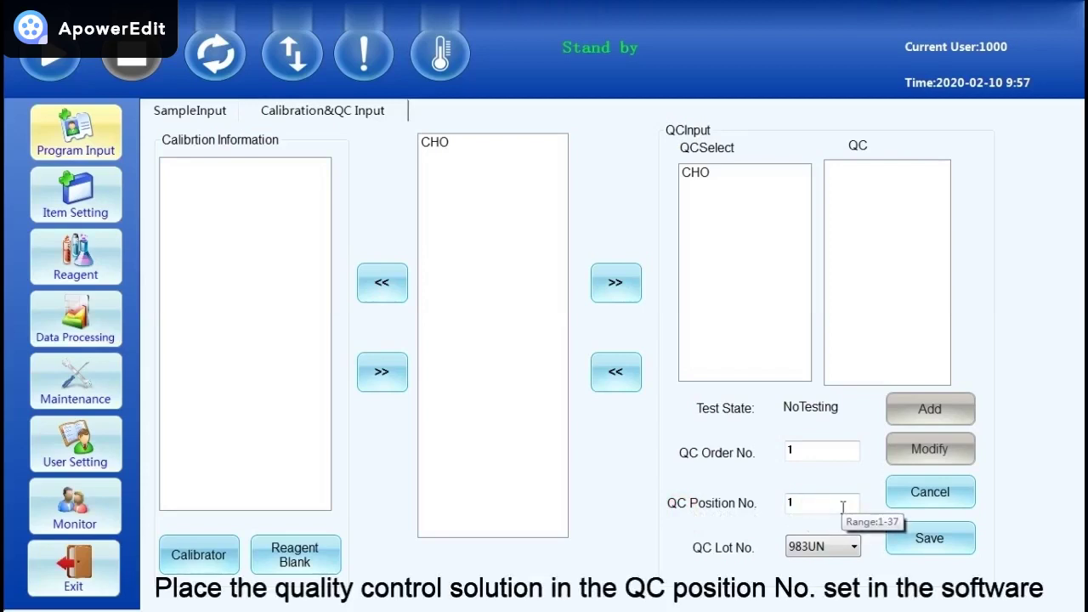
pyautogui.click(935, 541)
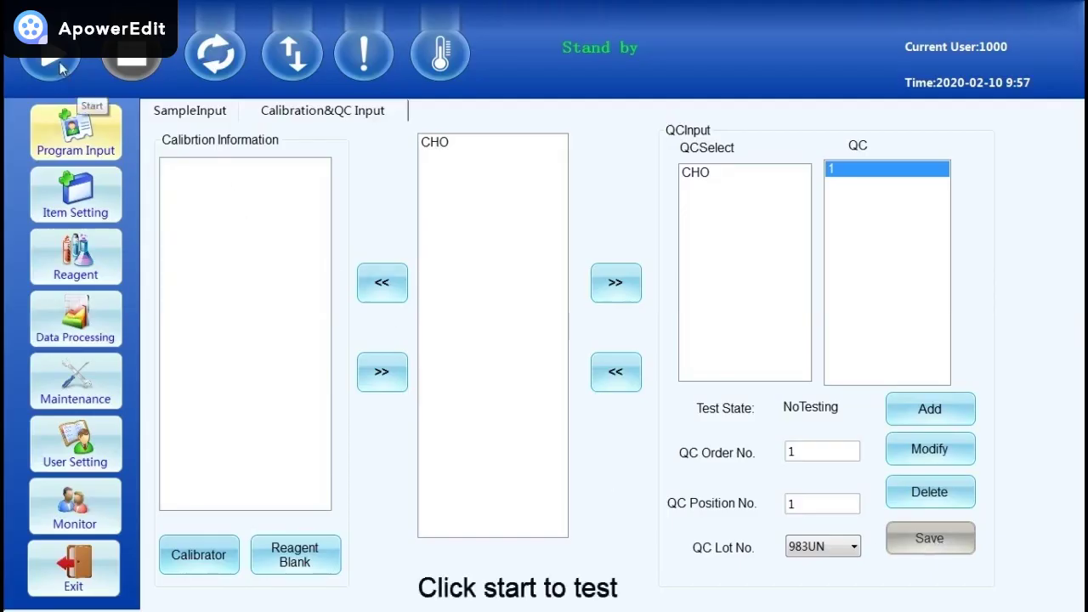
# - Start the test run for the programmed quality control order
pyautogui.click(59, 68)
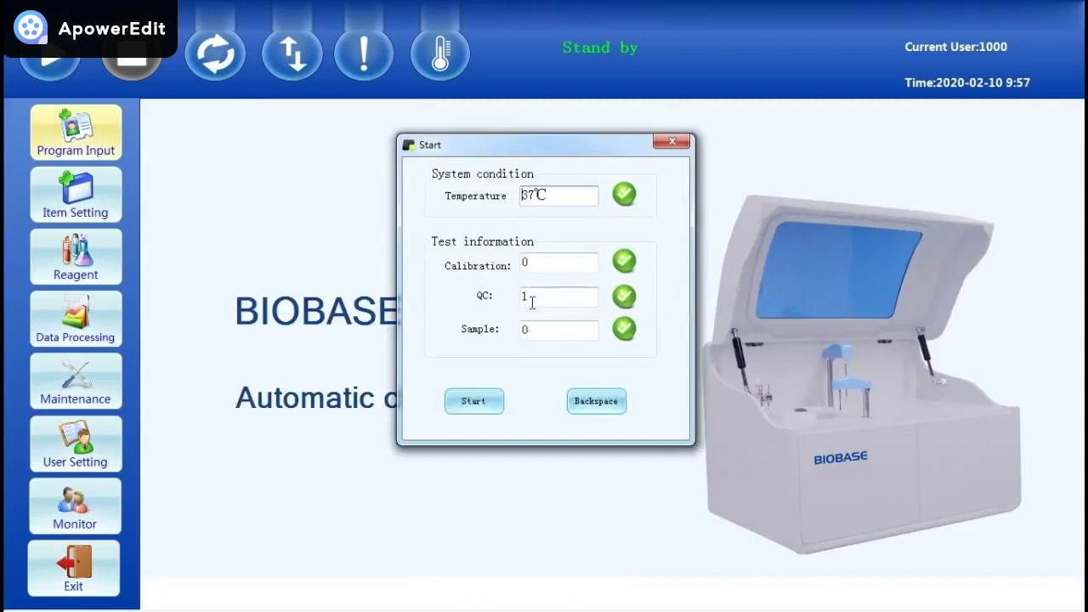
pyautogui.click(485, 411)
pyautogui.click(473, 402)
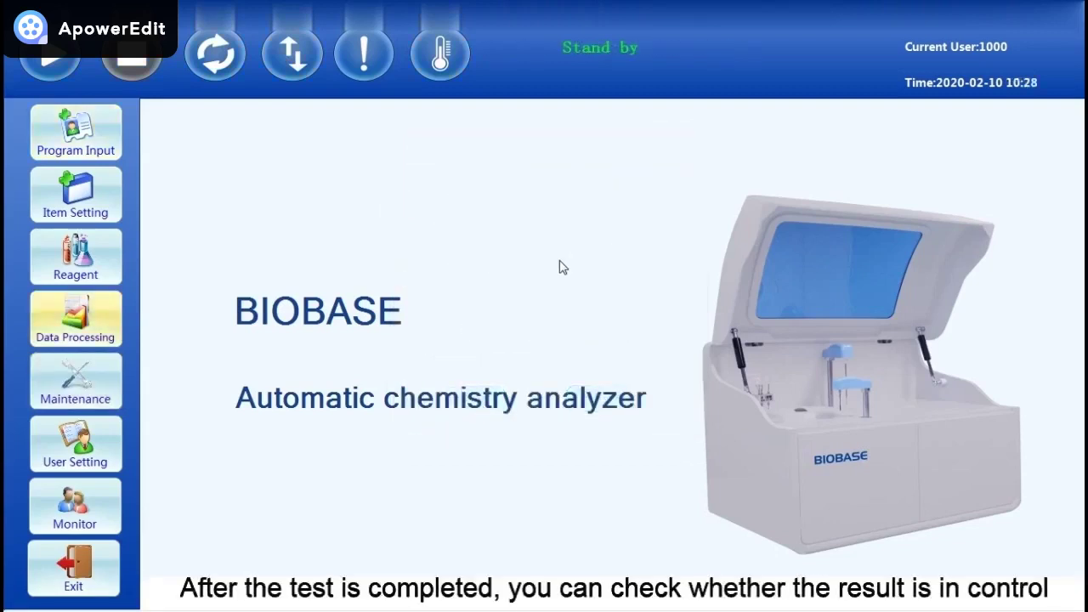
# - Look up the daily QC results of the CHO item for lot 983UN in Data Processing
pyautogui.click(98, 330)
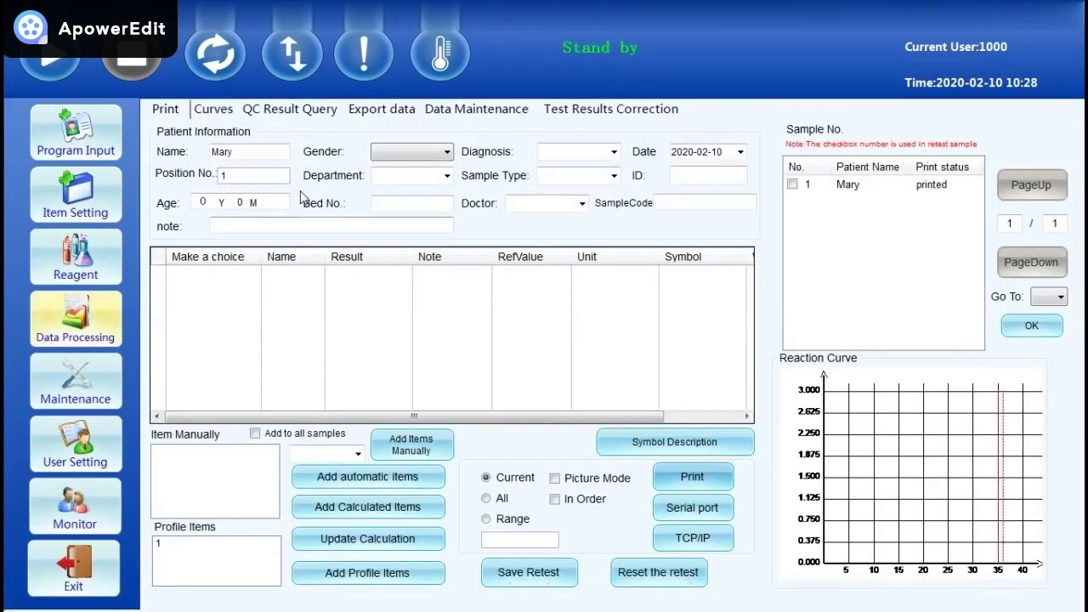
pyautogui.click(311, 113)
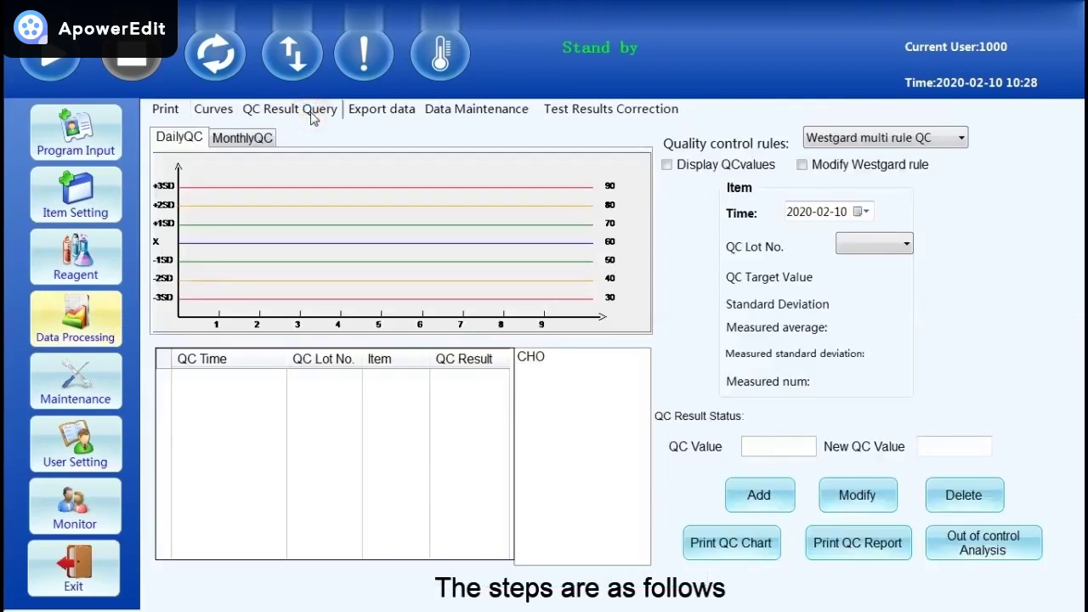
pyautogui.click(533, 360)
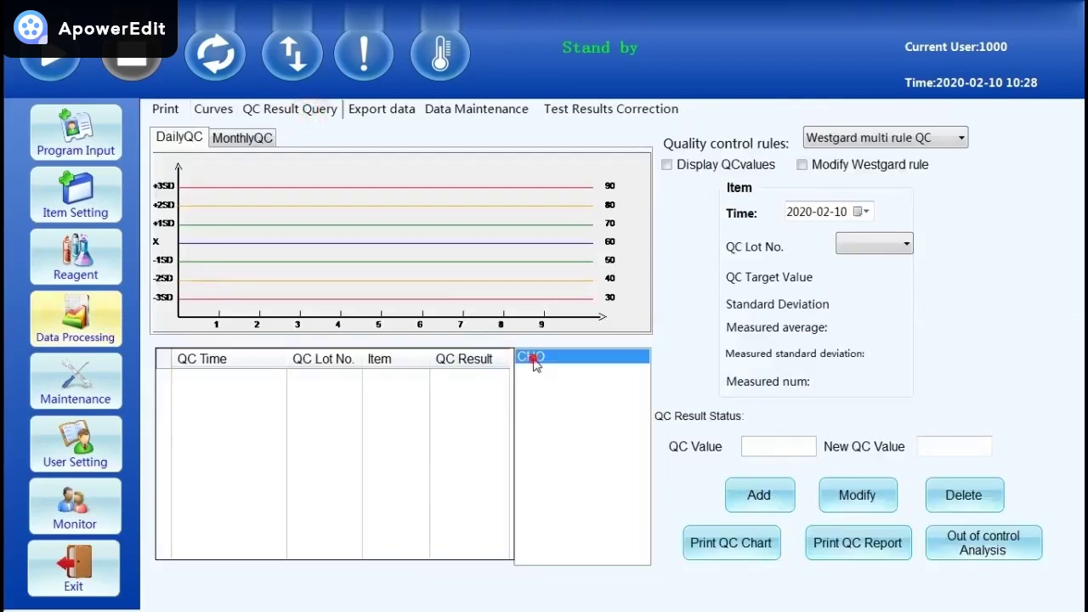
pyautogui.click(864, 245)
pyautogui.click(864, 280)
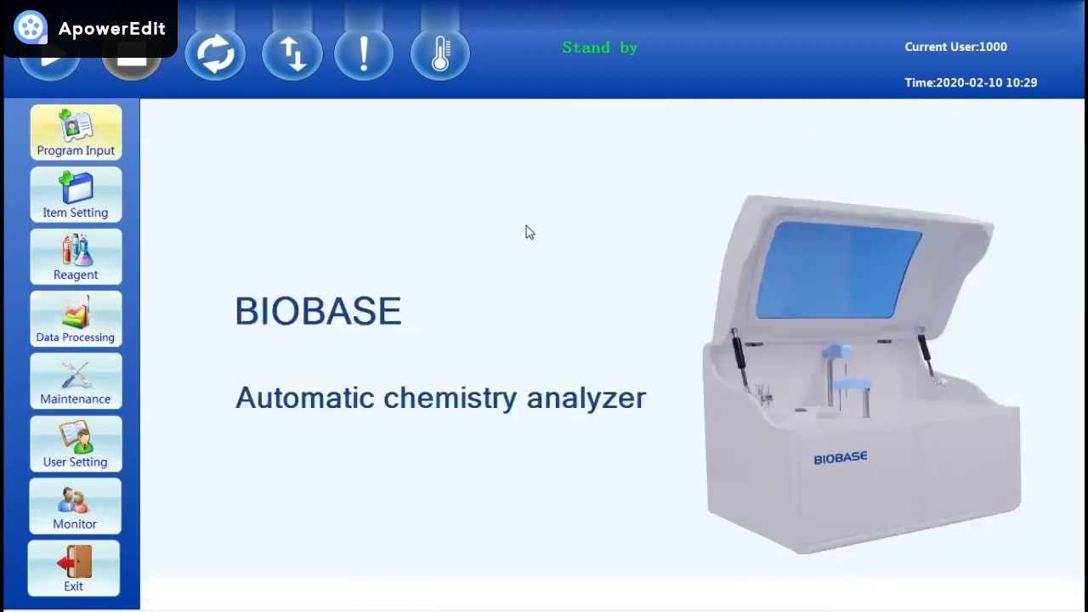
# - Begin a new sample input for sample number 1 at position 1, with CHO as its test item
pyautogui.click(95, 143)
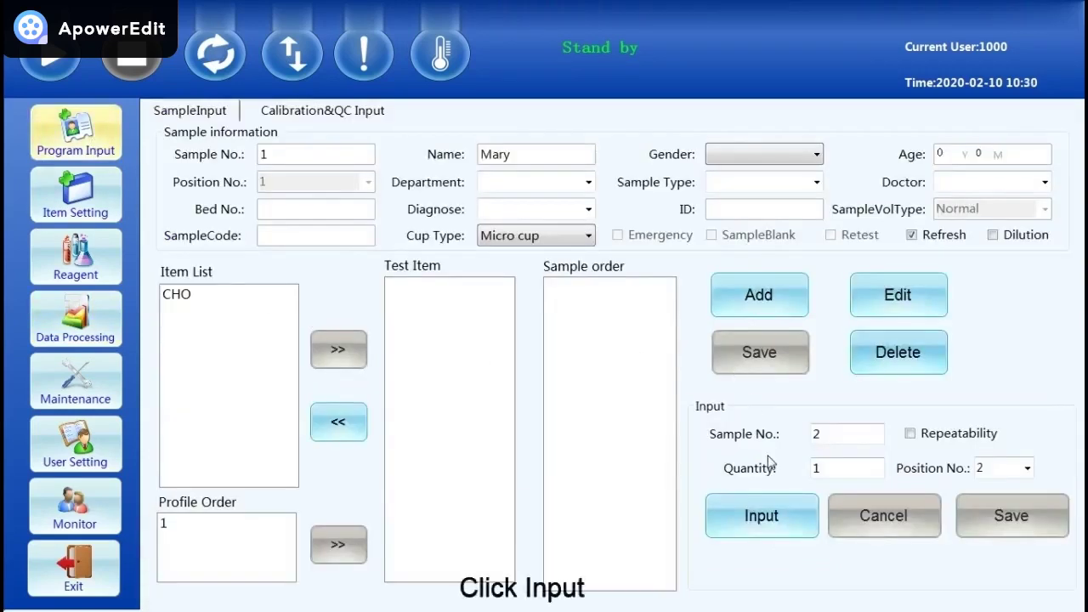
pyautogui.click(778, 520)
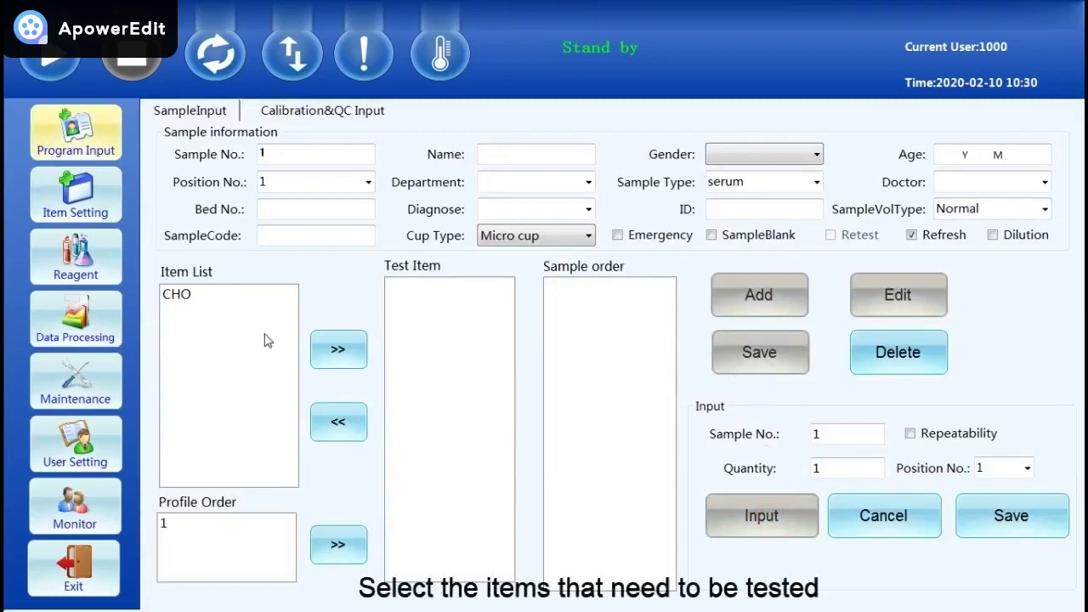
pyautogui.click(214, 295)
pyautogui.click(332, 353)
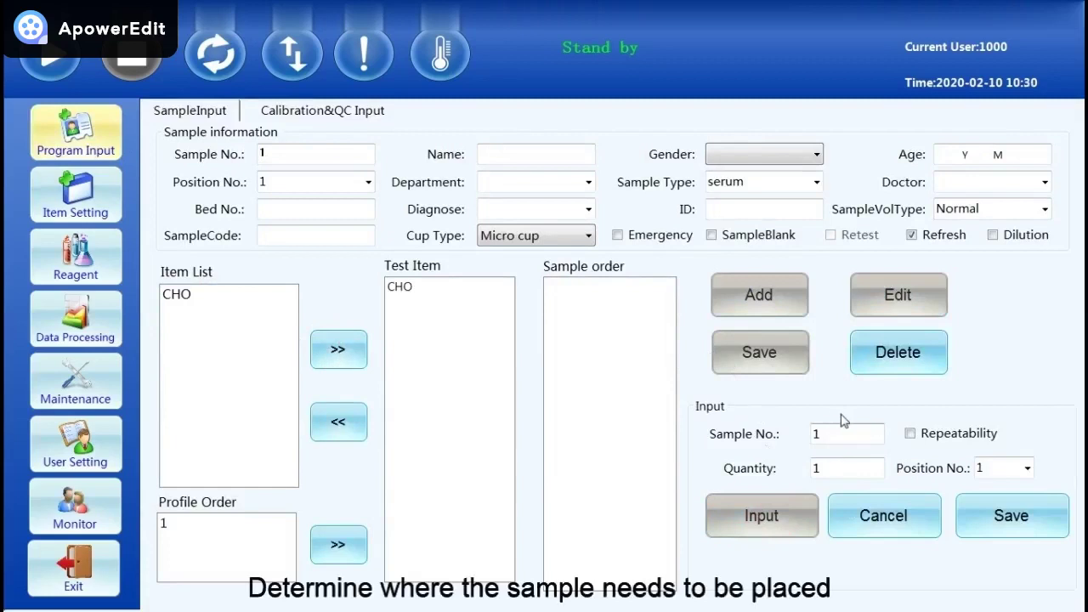
pyautogui.click(1028, 468)
pyautogui.click(1028, 469)
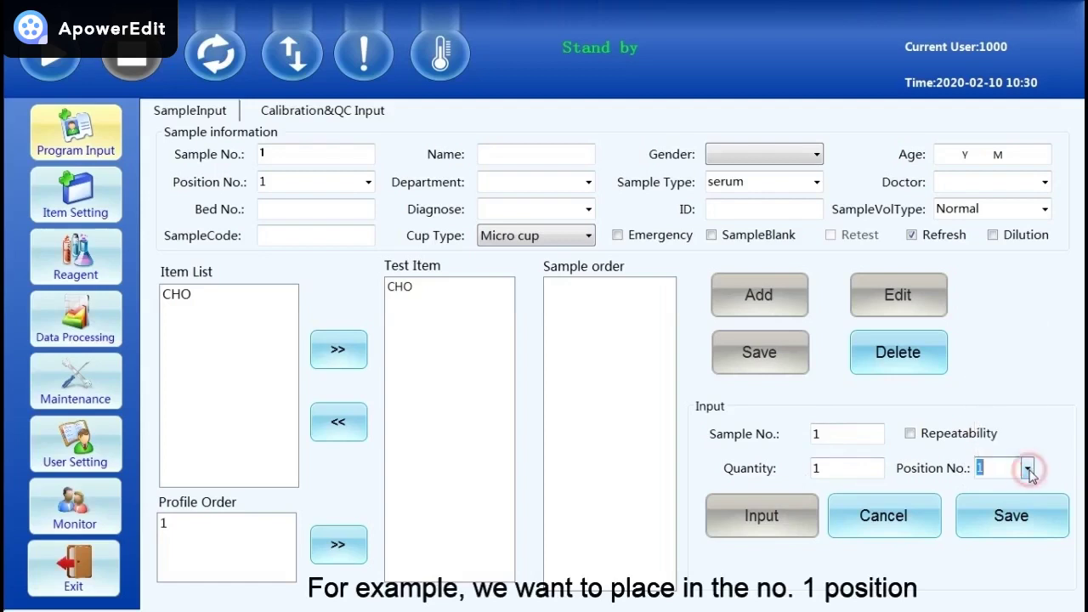
# - Enter the patient's name for the sample, save the sample order, and start the sample test
pyautogui.click(524, 151)
pyautogui.write('Mary')
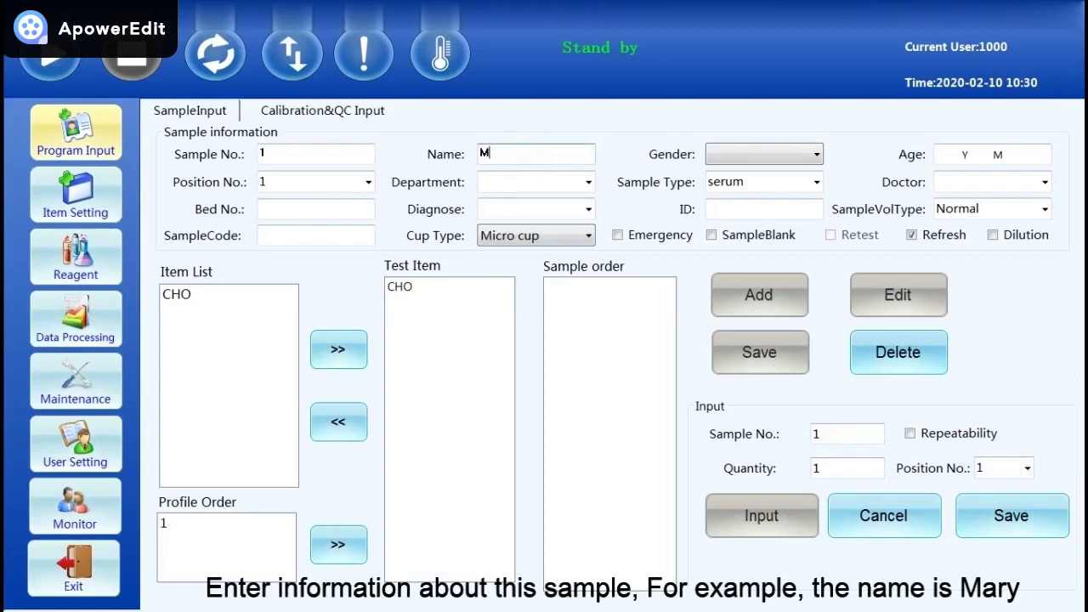
pyautogui.click(743, 154)
pyautogui.click(744, 154)
pyautogui.click(961, 158)
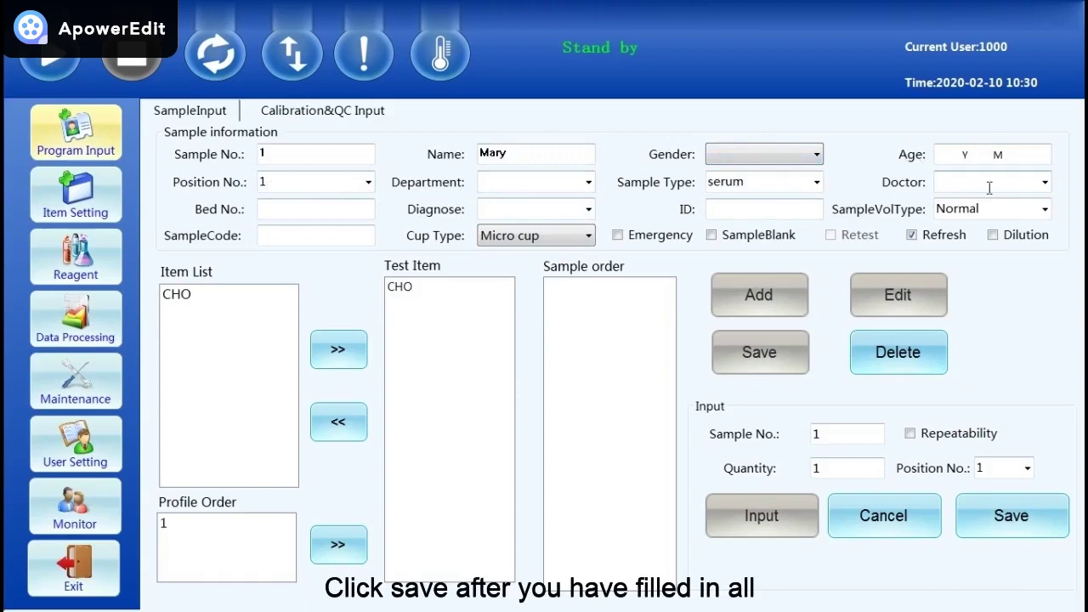
pyautogui.click(1029, 534)
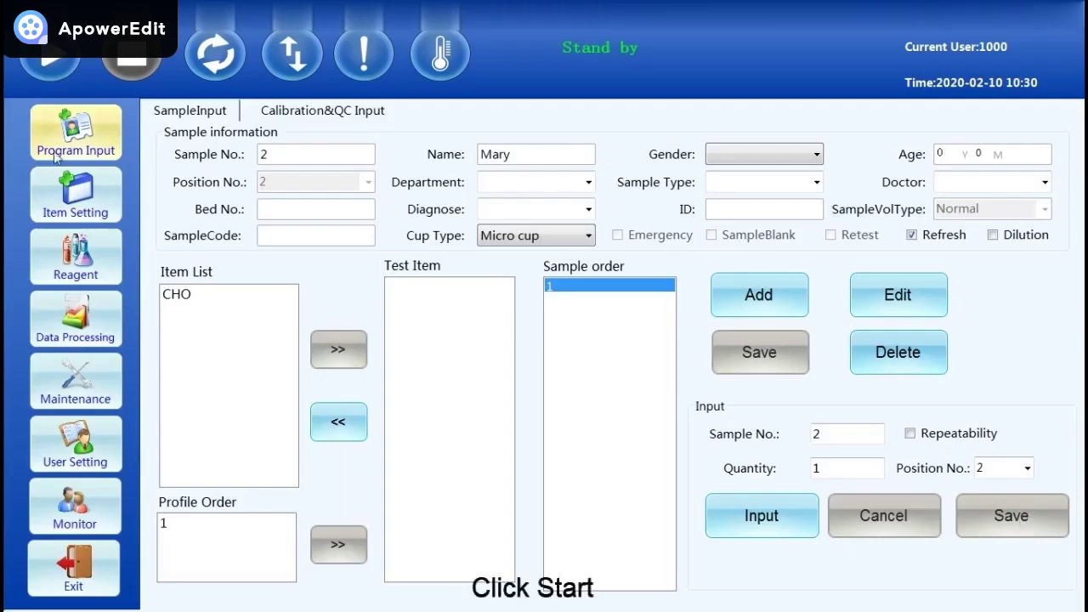
pyautogui.click(51, 73)
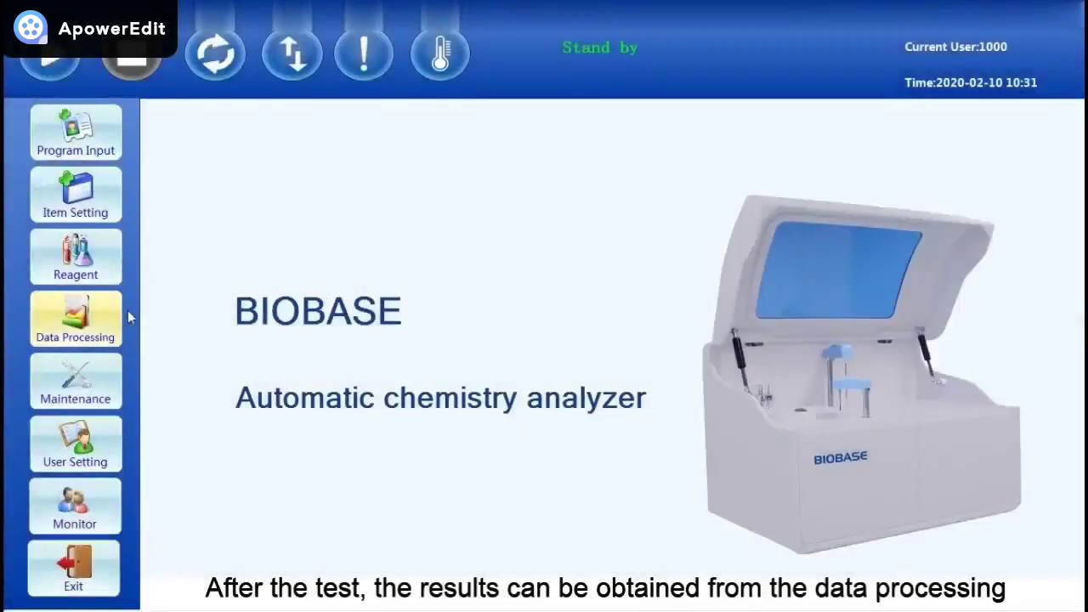
# - Open the sample's CHO result in Data Processing and print the current patient's report
pyautogui.click(97, 324)
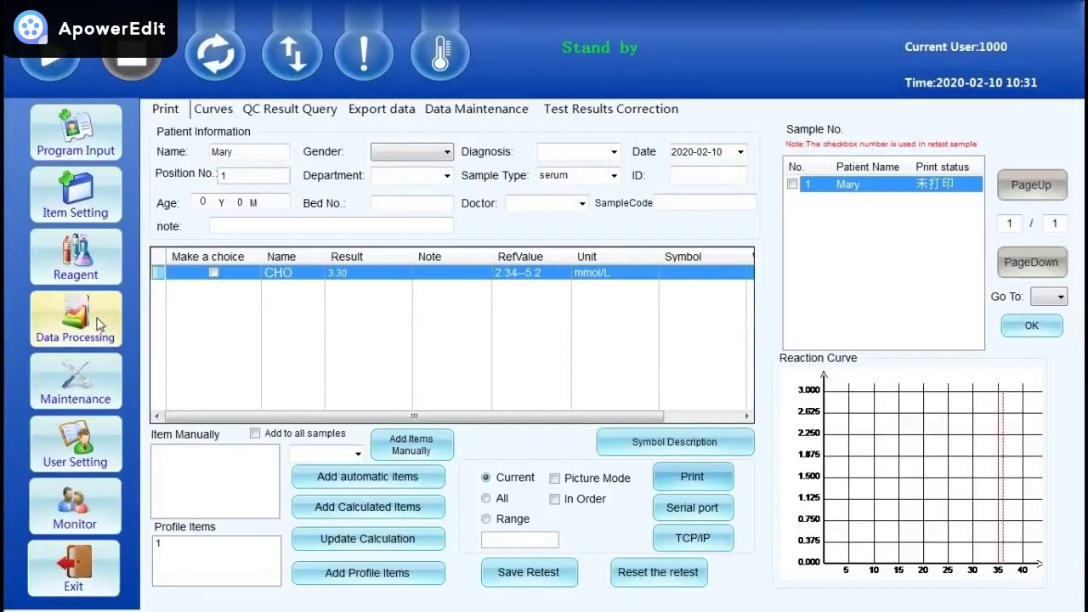
pyautogui.click(170, 111)
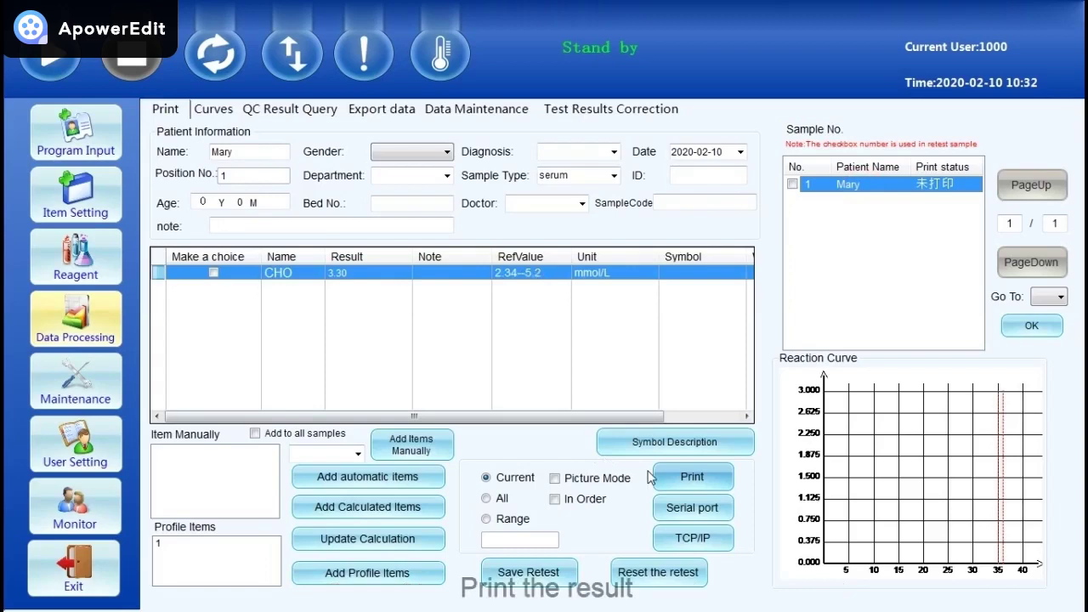
pyautogui.click(691, 477)
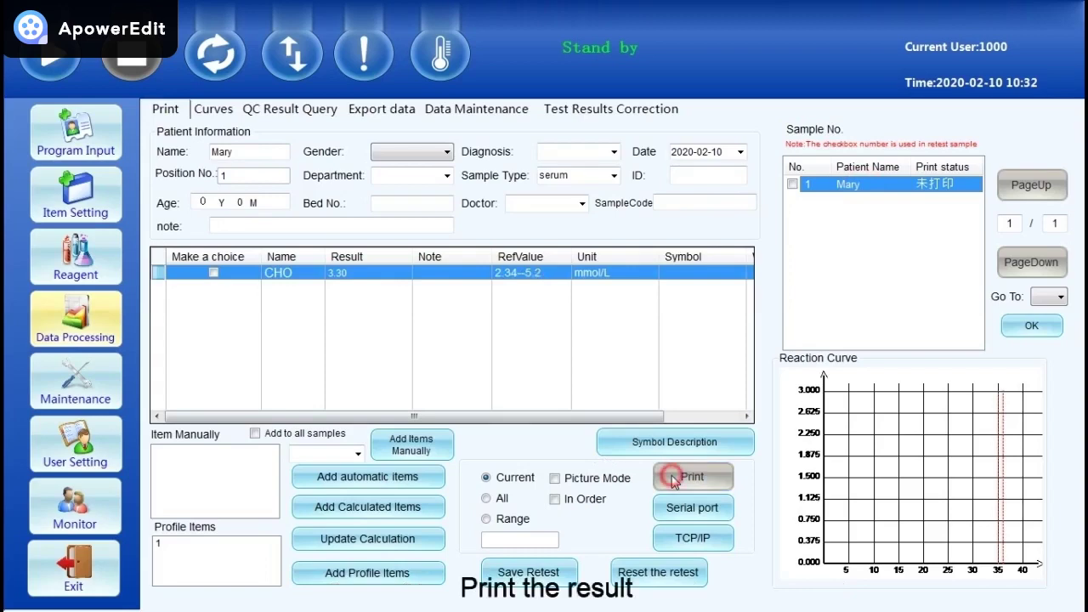